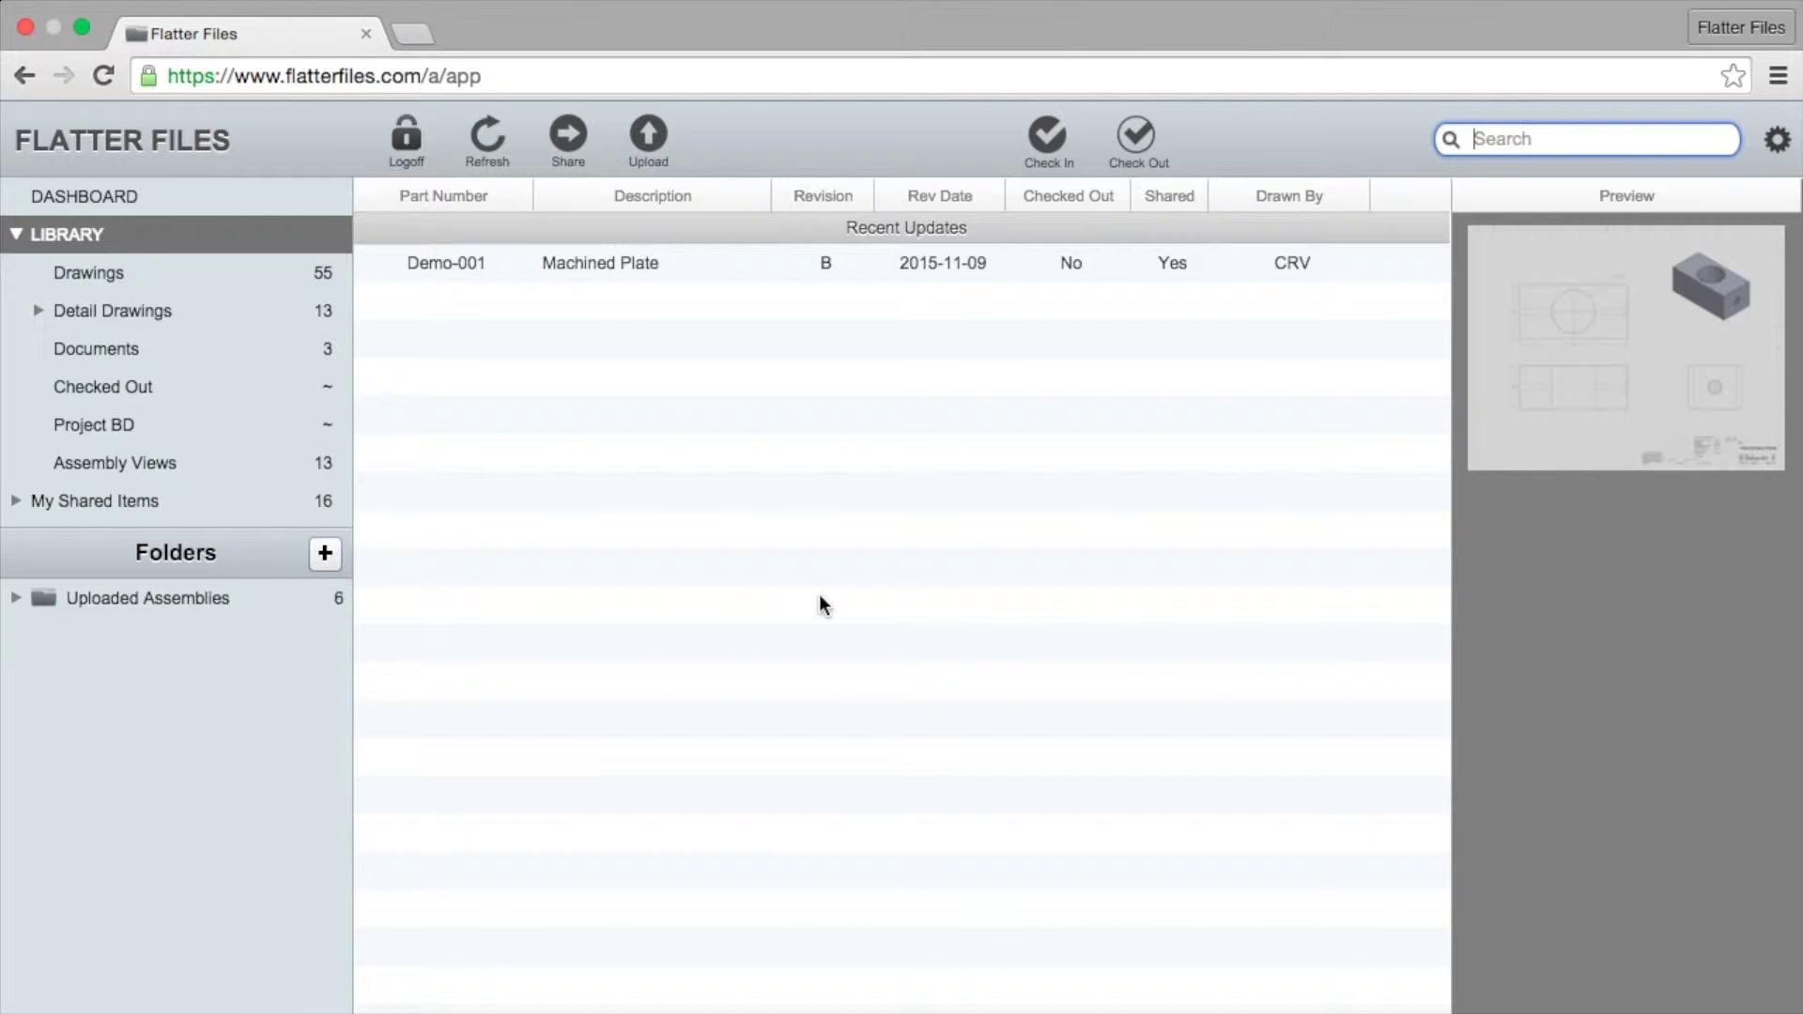
Search for bd-0004 and open the BD-0004 ASSEMBLY, WALL detail drawing in the viewer
{"action": "type", "text": "bd-0004"}
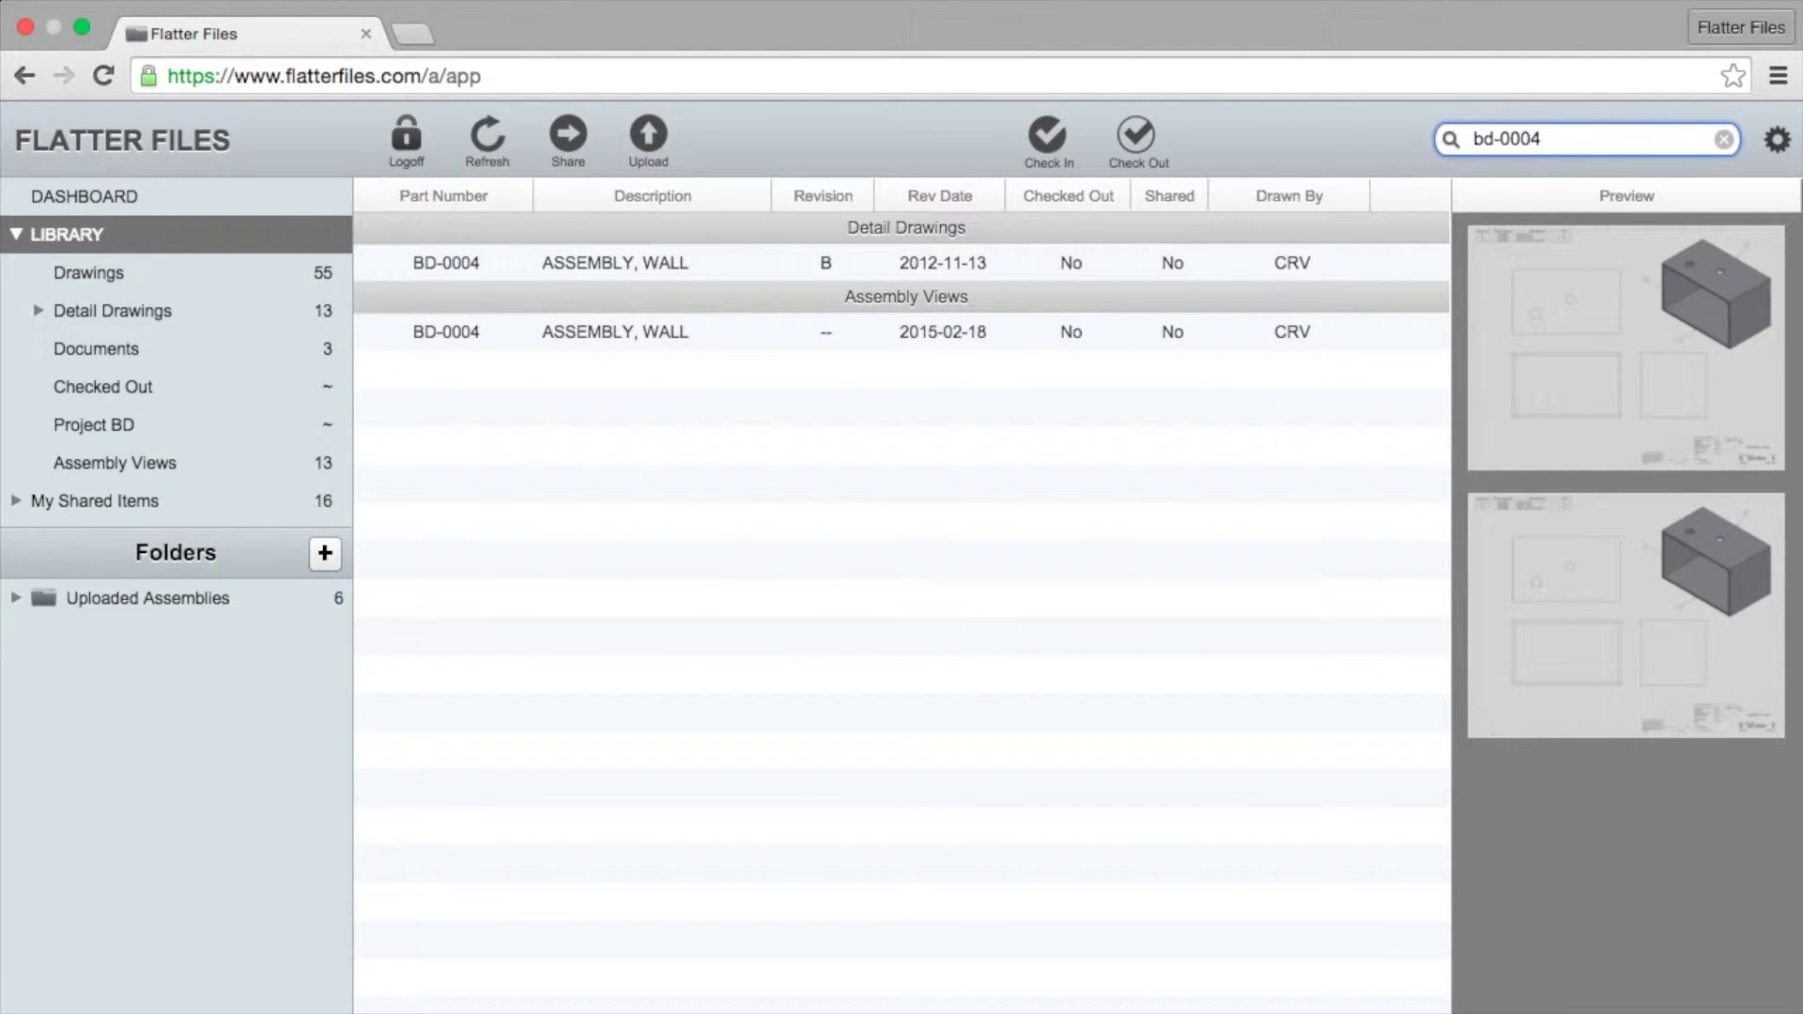
{"action": "left_click", "coordinate": [764, 265]}
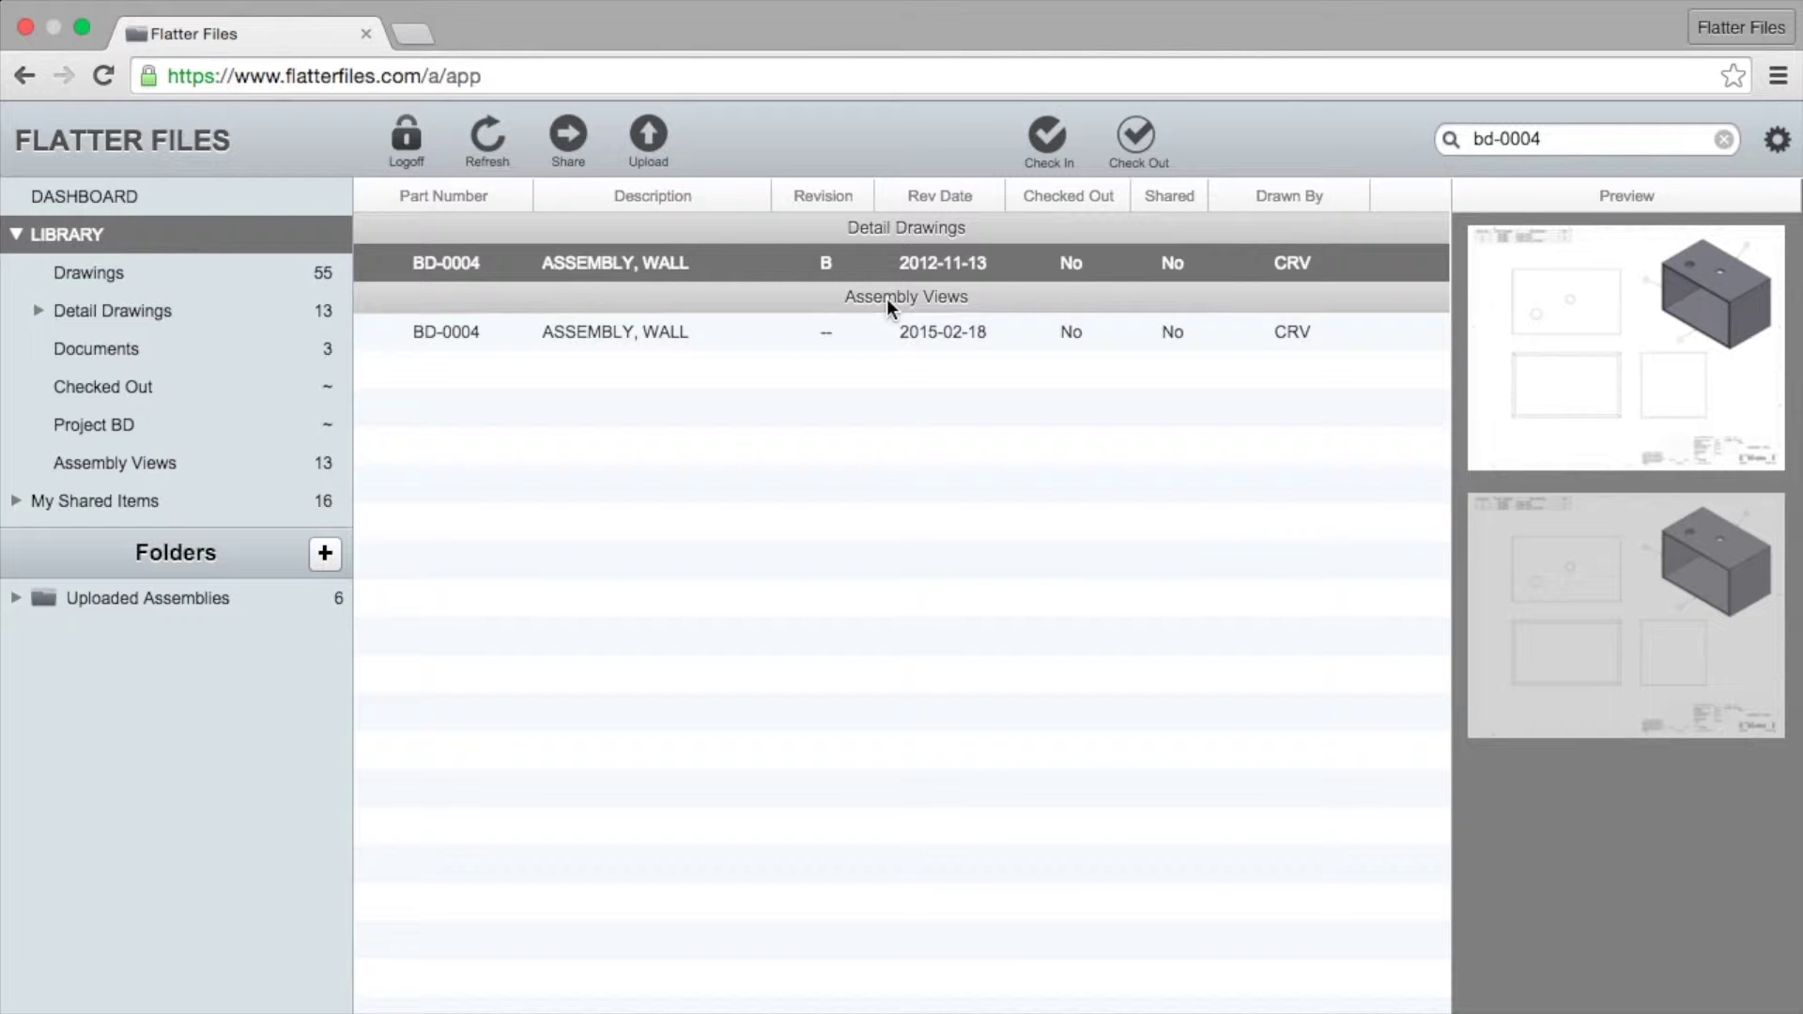
{"action": "double_click", "coordinate": [702, 263]}
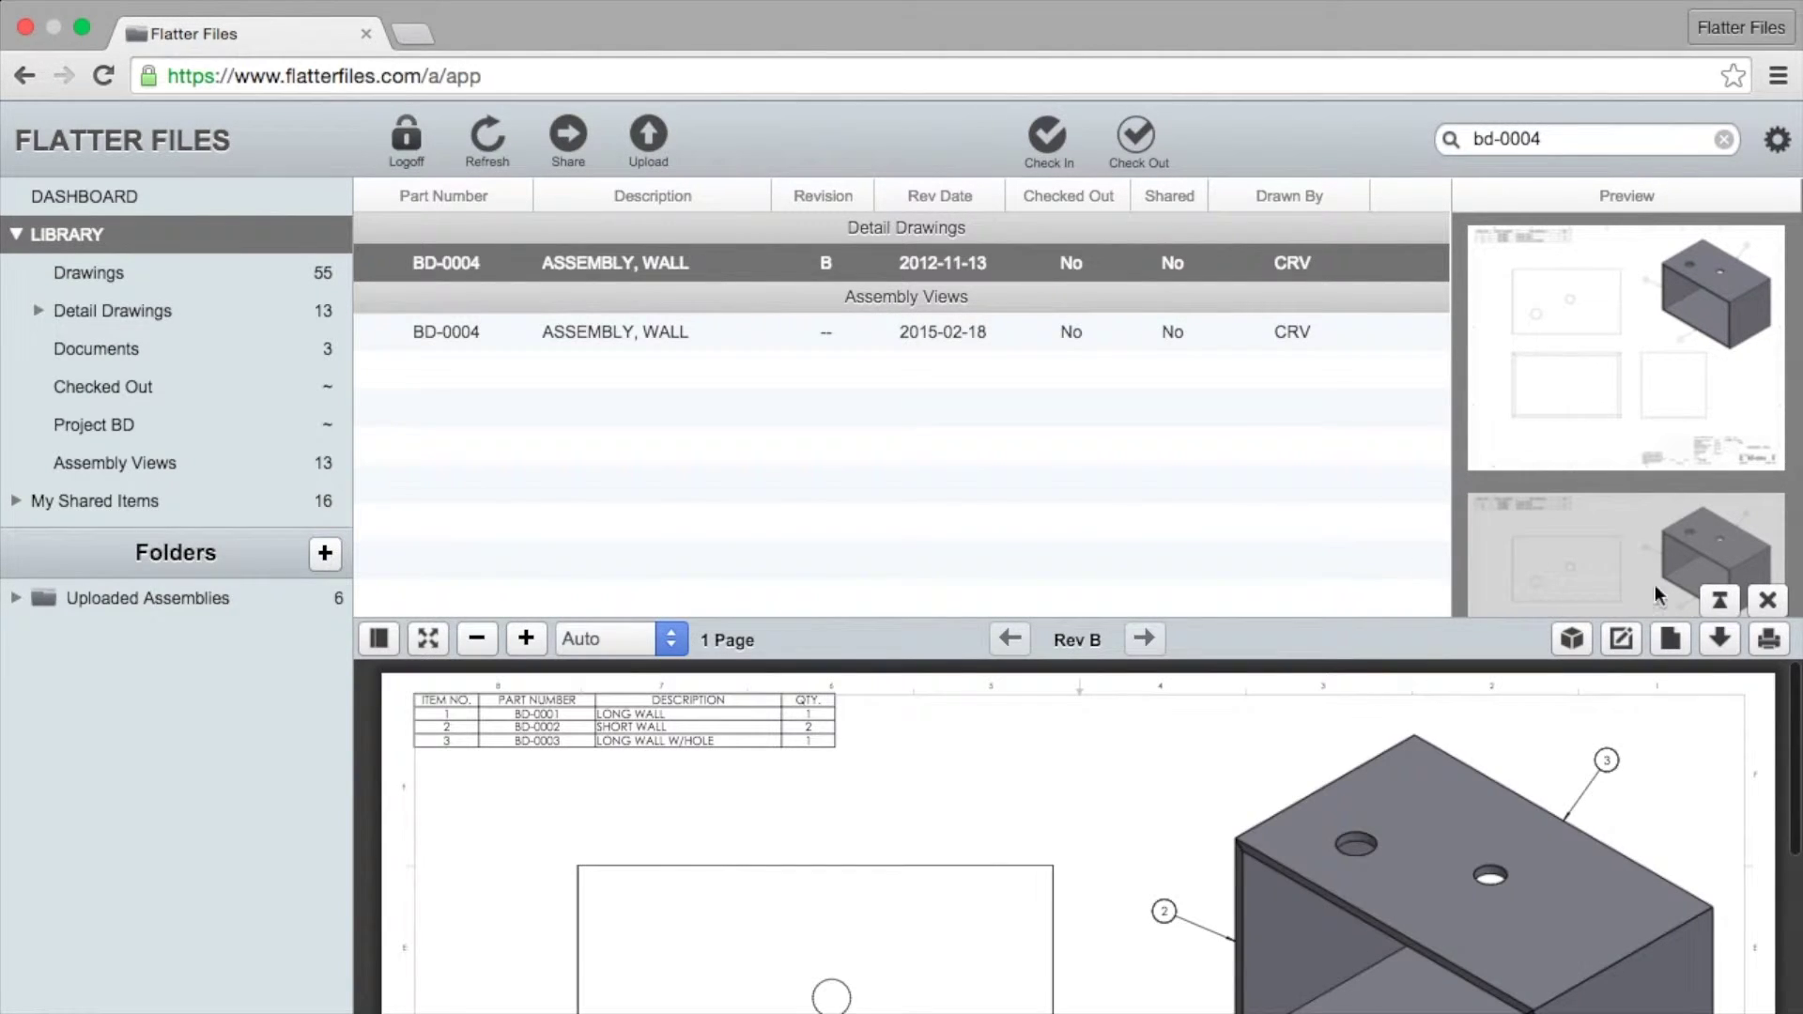
Maximize the BD-0004 Rev B wall drawing and scroll through its parts table and 3-D view
{"action": "left_click", "coordinate": [1724, 603]}
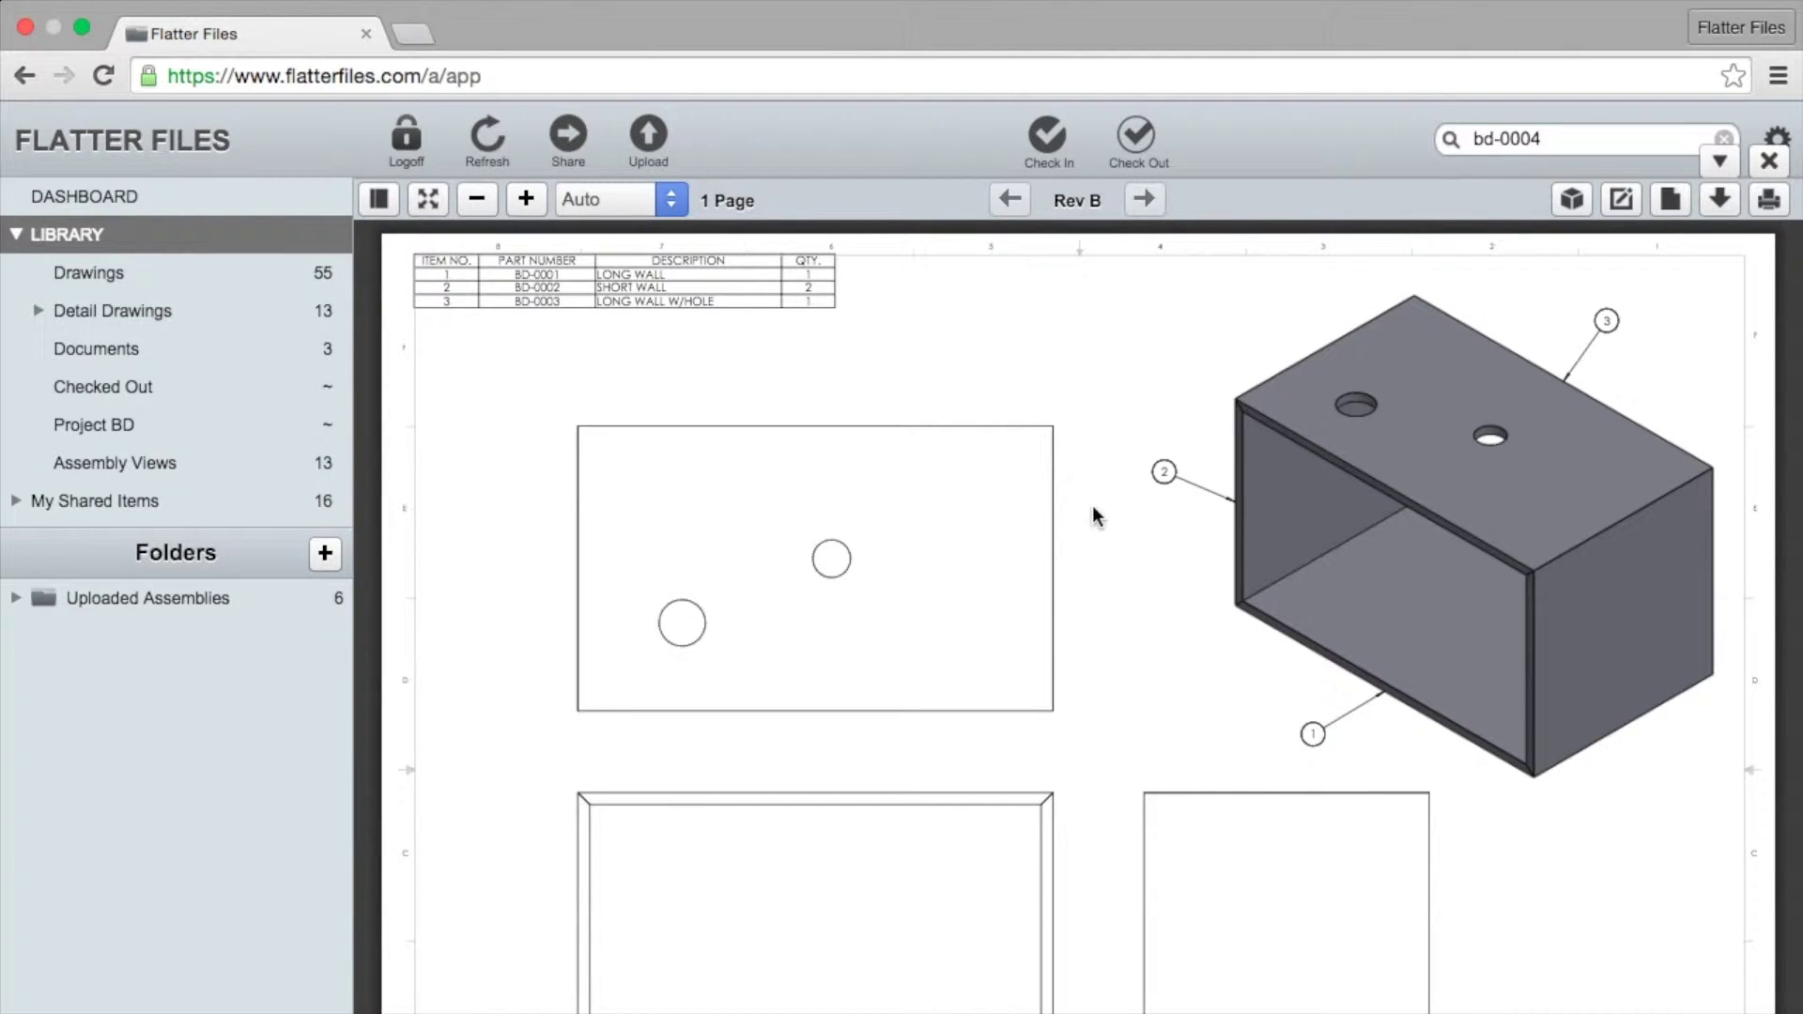
{"action": "scroll", "coordinate": [1095, 610], "scroll_direction": "down", "scroll_amount": 3}
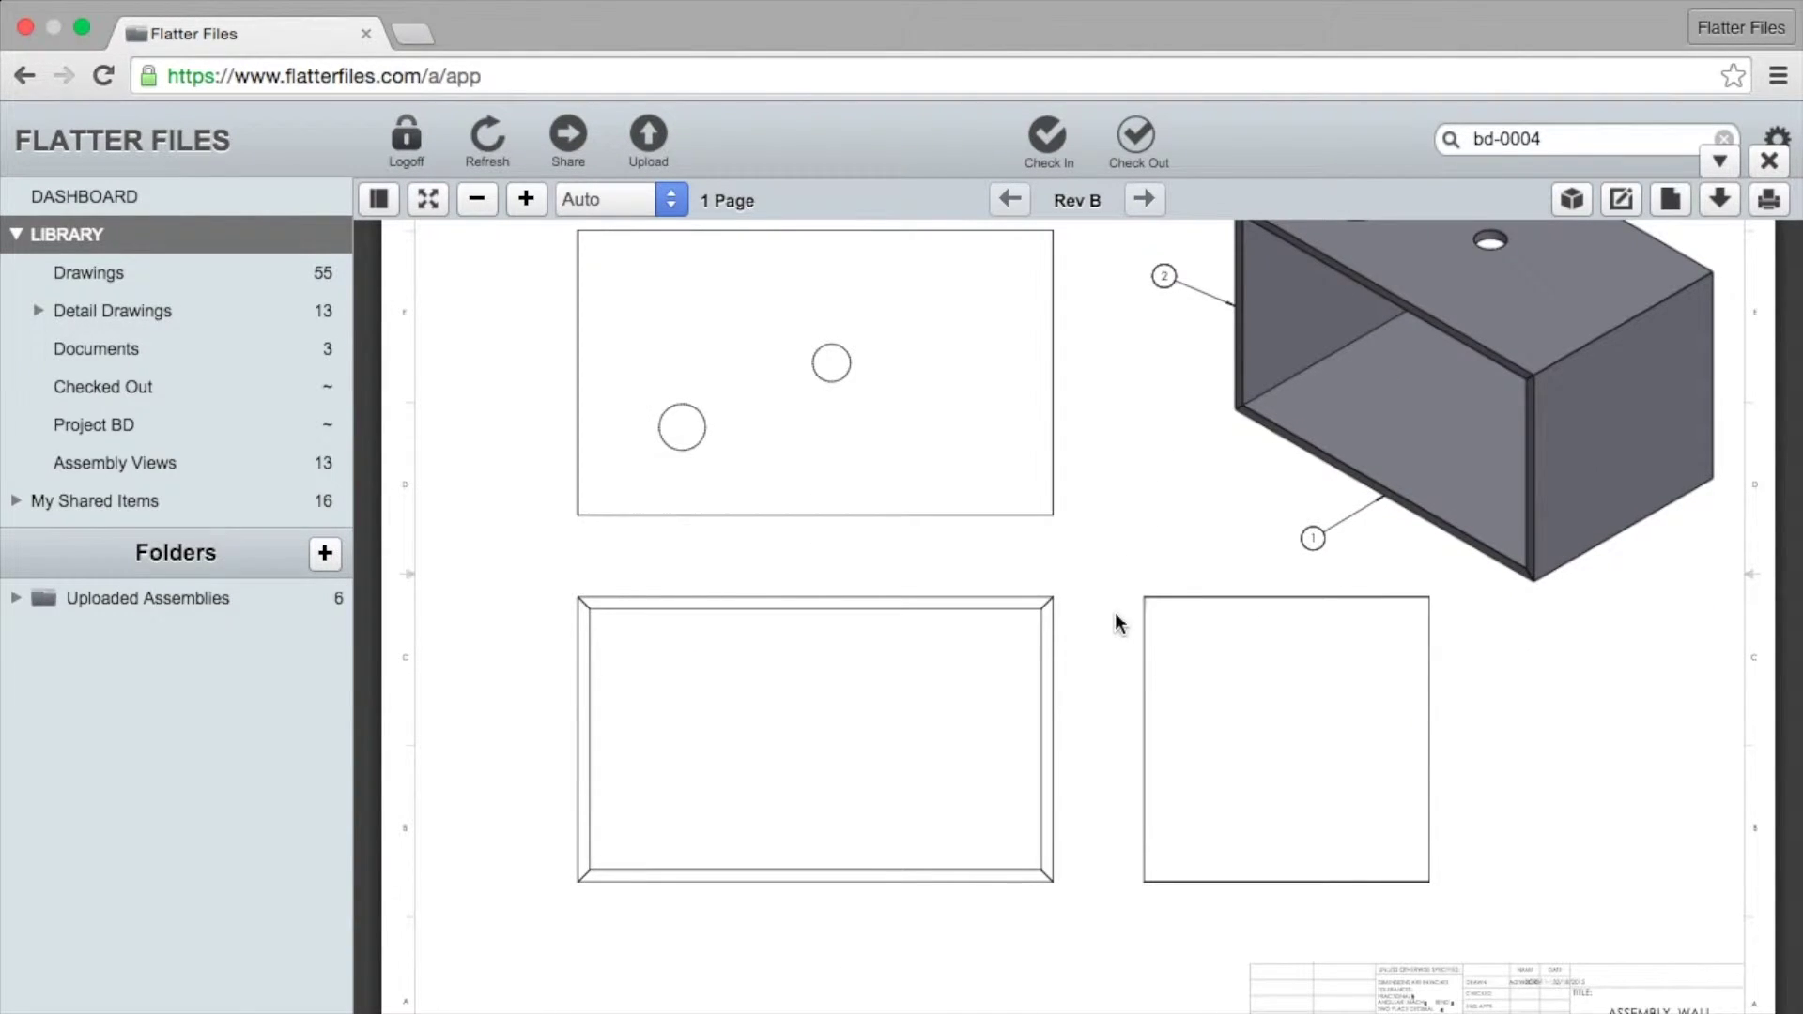
{"action": "scroll", "coordinate": [1145, 545], "scroll_direction": "up", "scroll_amount": 3}
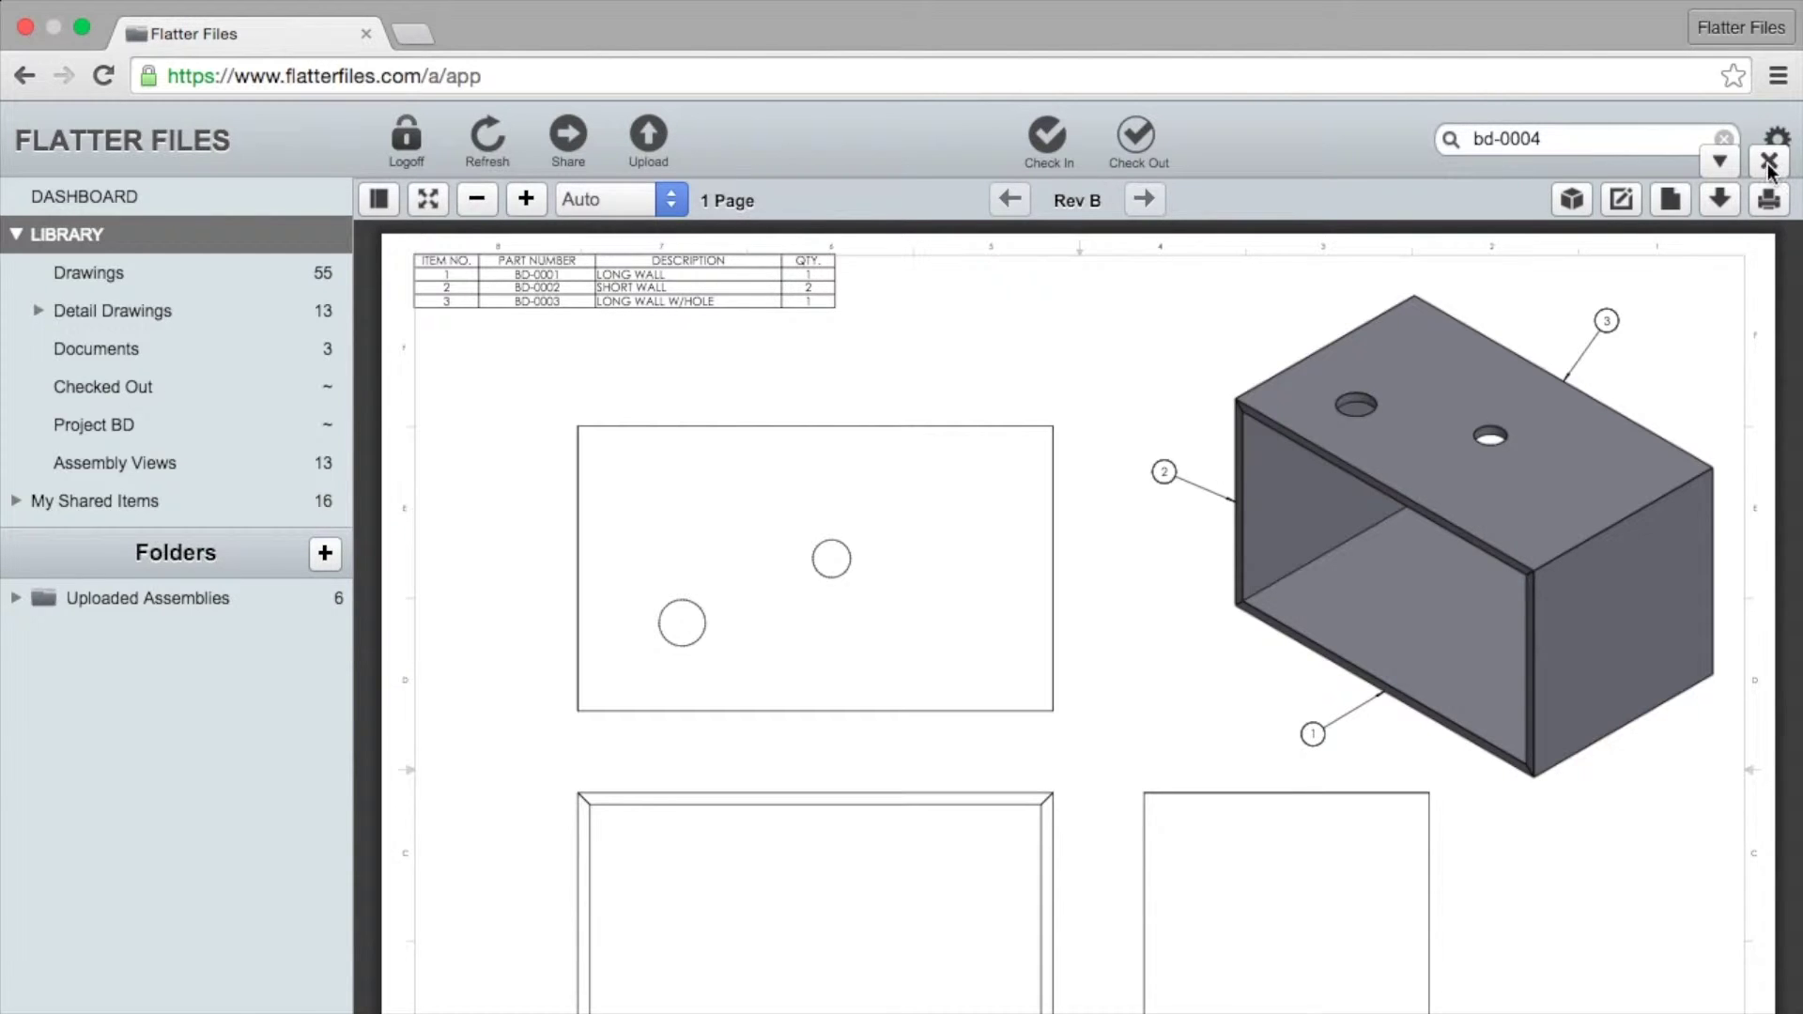
Close the detail drawing and open the BD-0004 assembly views document full-size
{"action": "left_click", "coordinate": [1770, 161]}
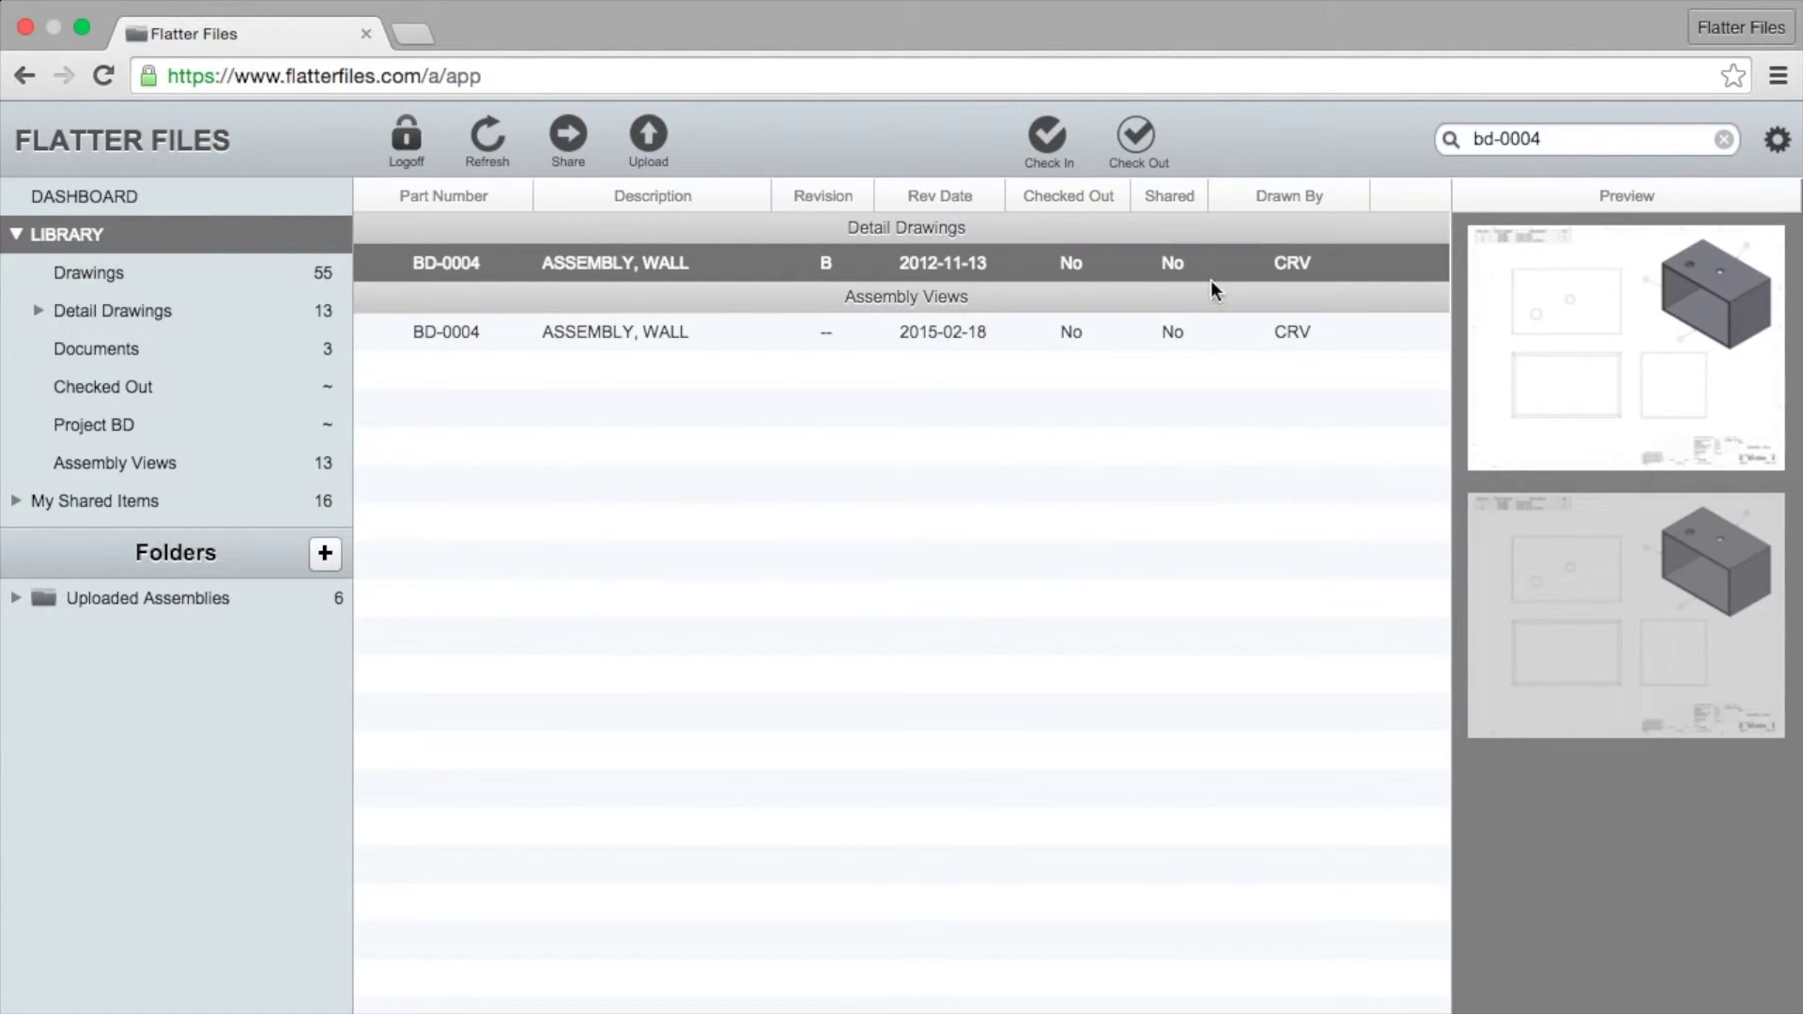
{"action": "left_click", "coordinate": [740, 334]}
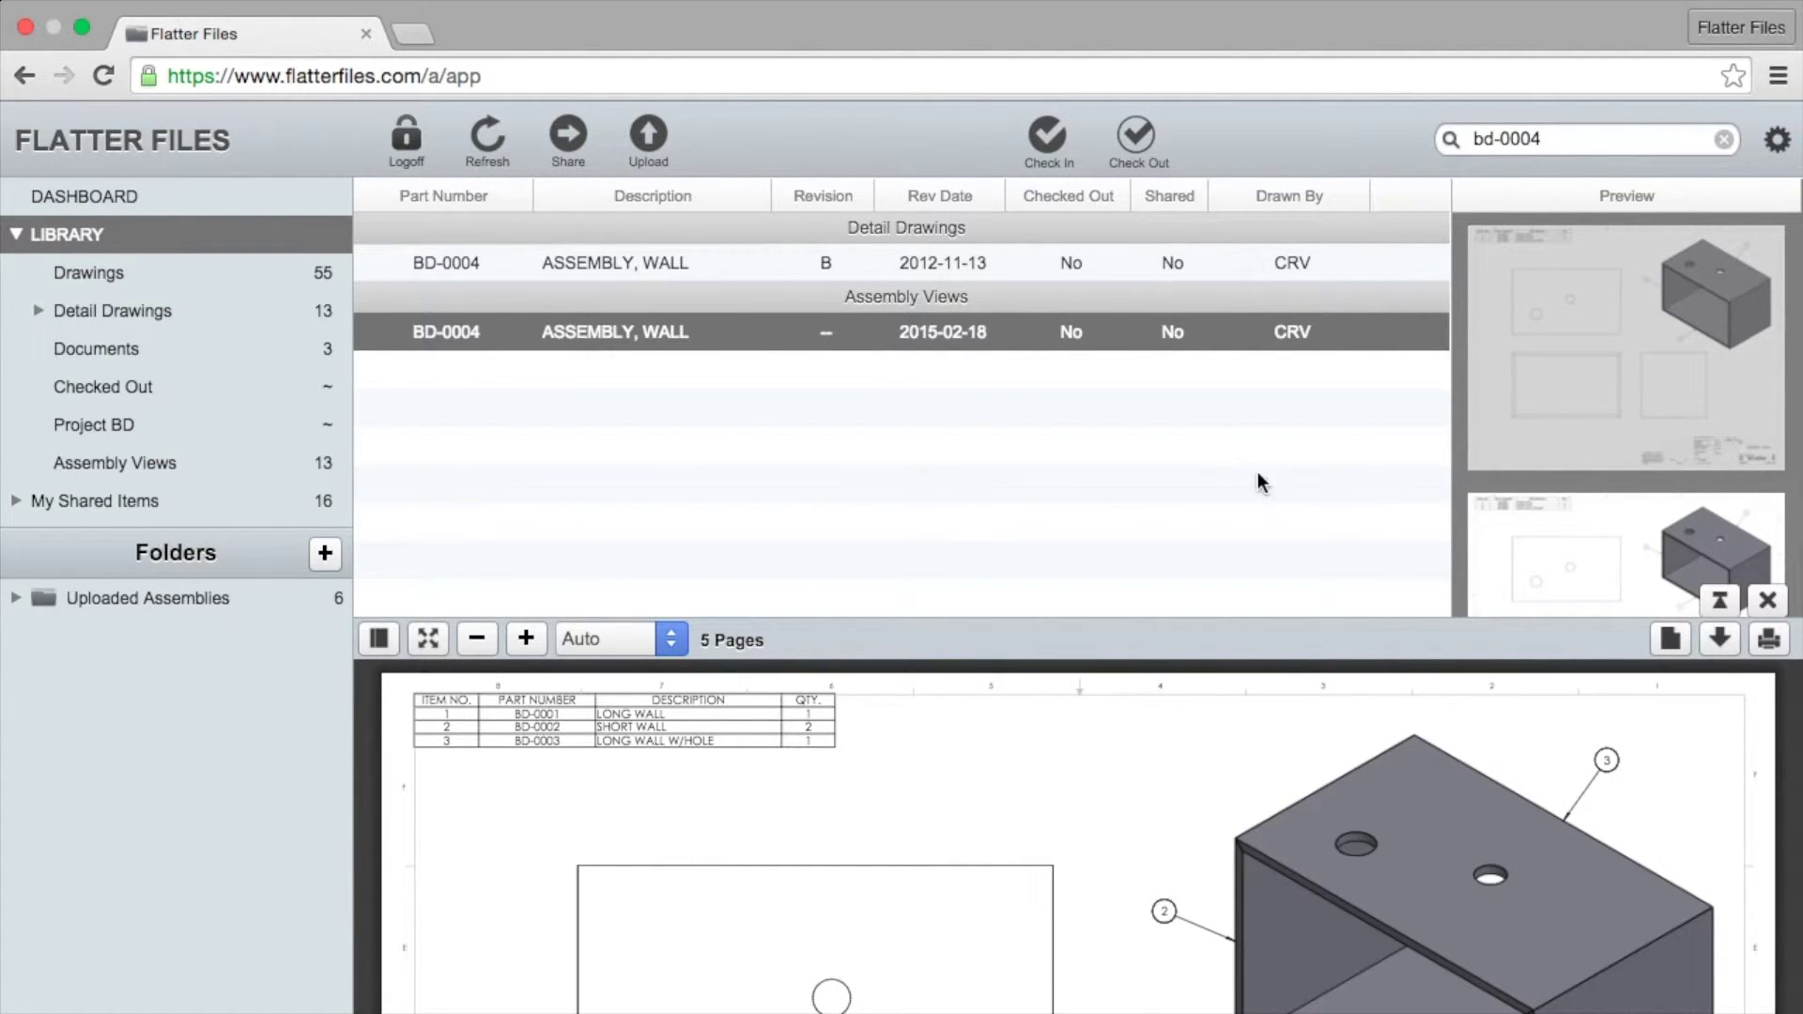
{"action": "left_click", "coordinate": [1716, 600]}
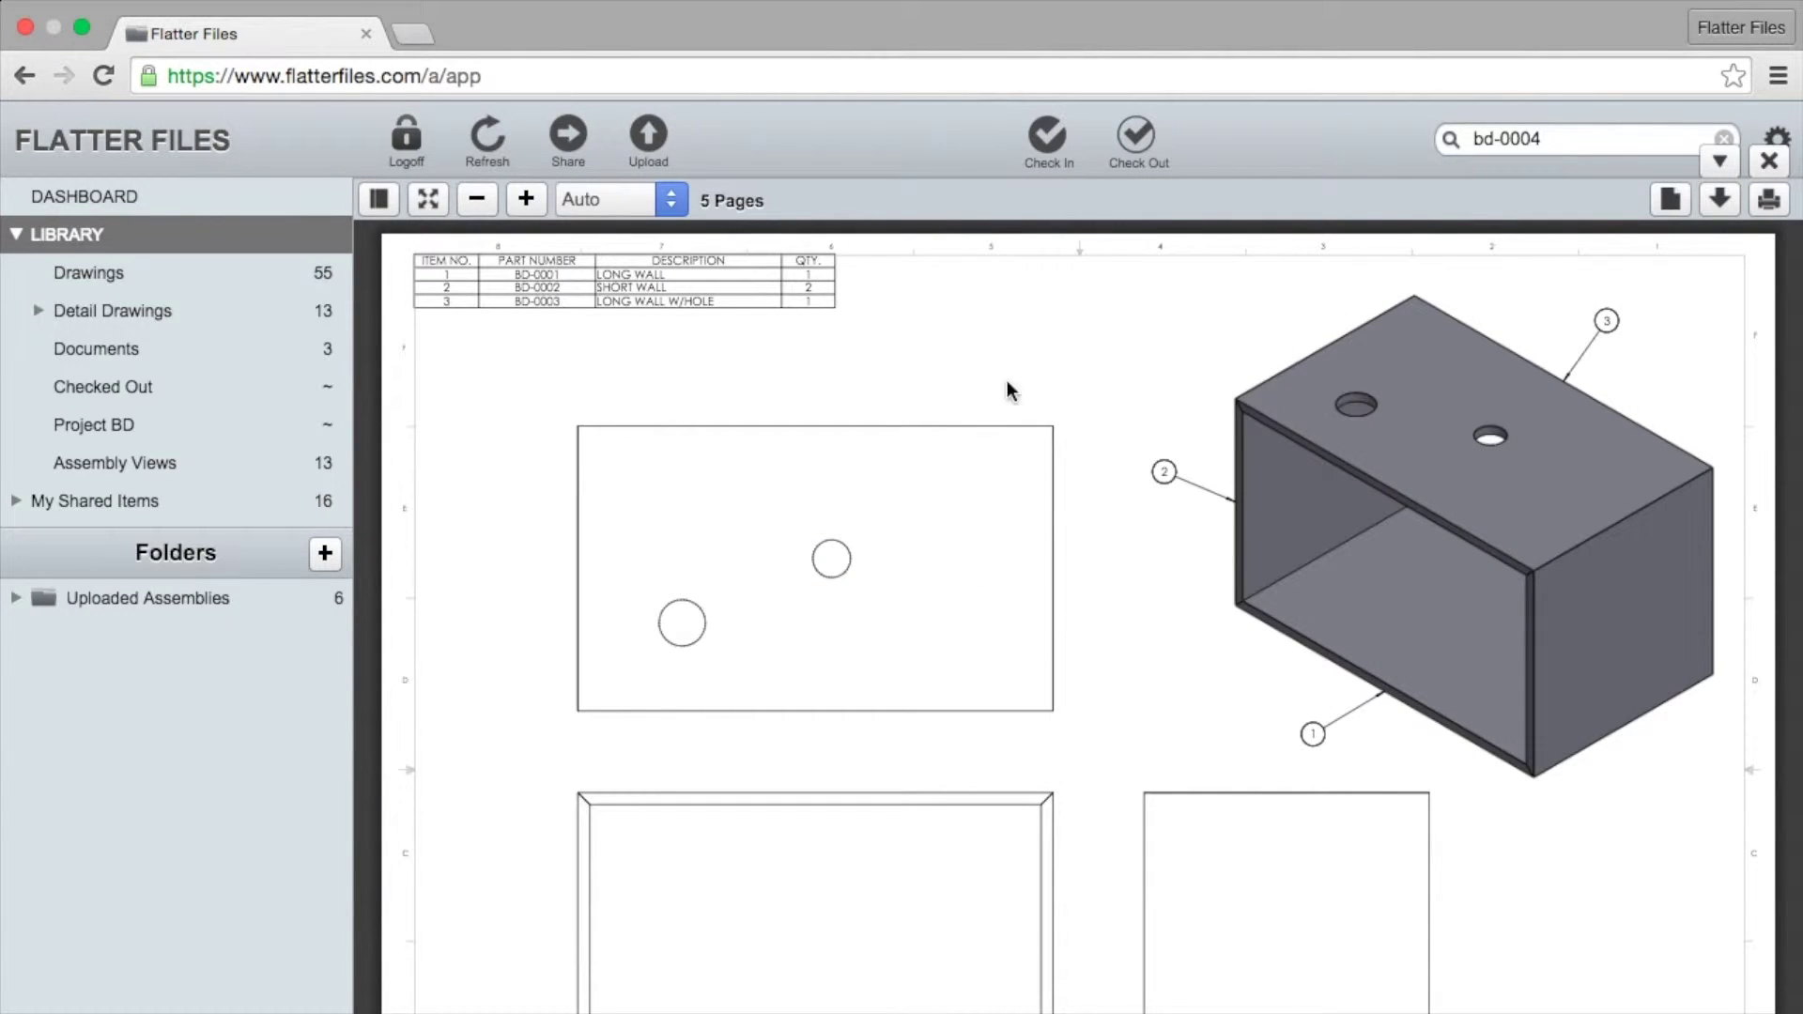
Scroll through all five pages of the BD-0004 assembly views, then close the document
{"action": "scroll", "coordinate": [1062, 568], "scroll_direction": "down", "scroll_amount": 3}
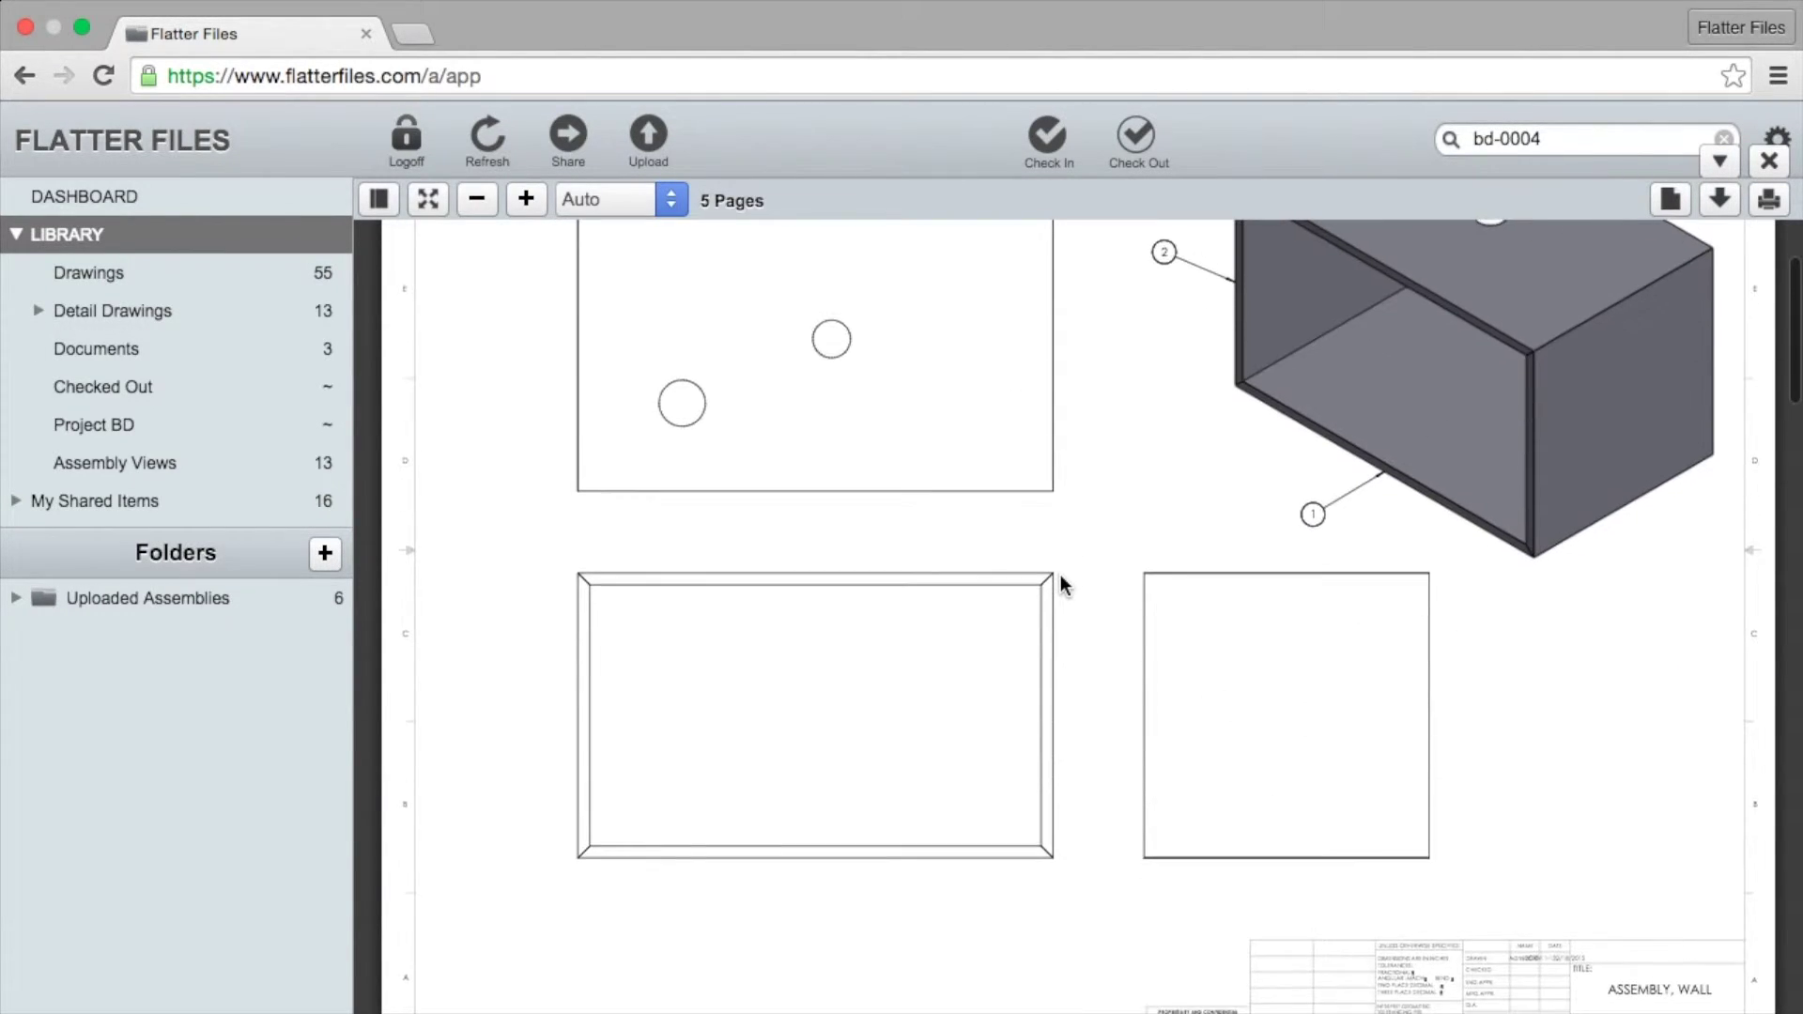
{"action": "scroll", "coordinate": [644, 395], "scroll_direction": "up", "scroll_amount": 3}
{"action": "scroll", "coordinate": [897, 686], "scroll_direction": "down", "scroll_amount": 5}
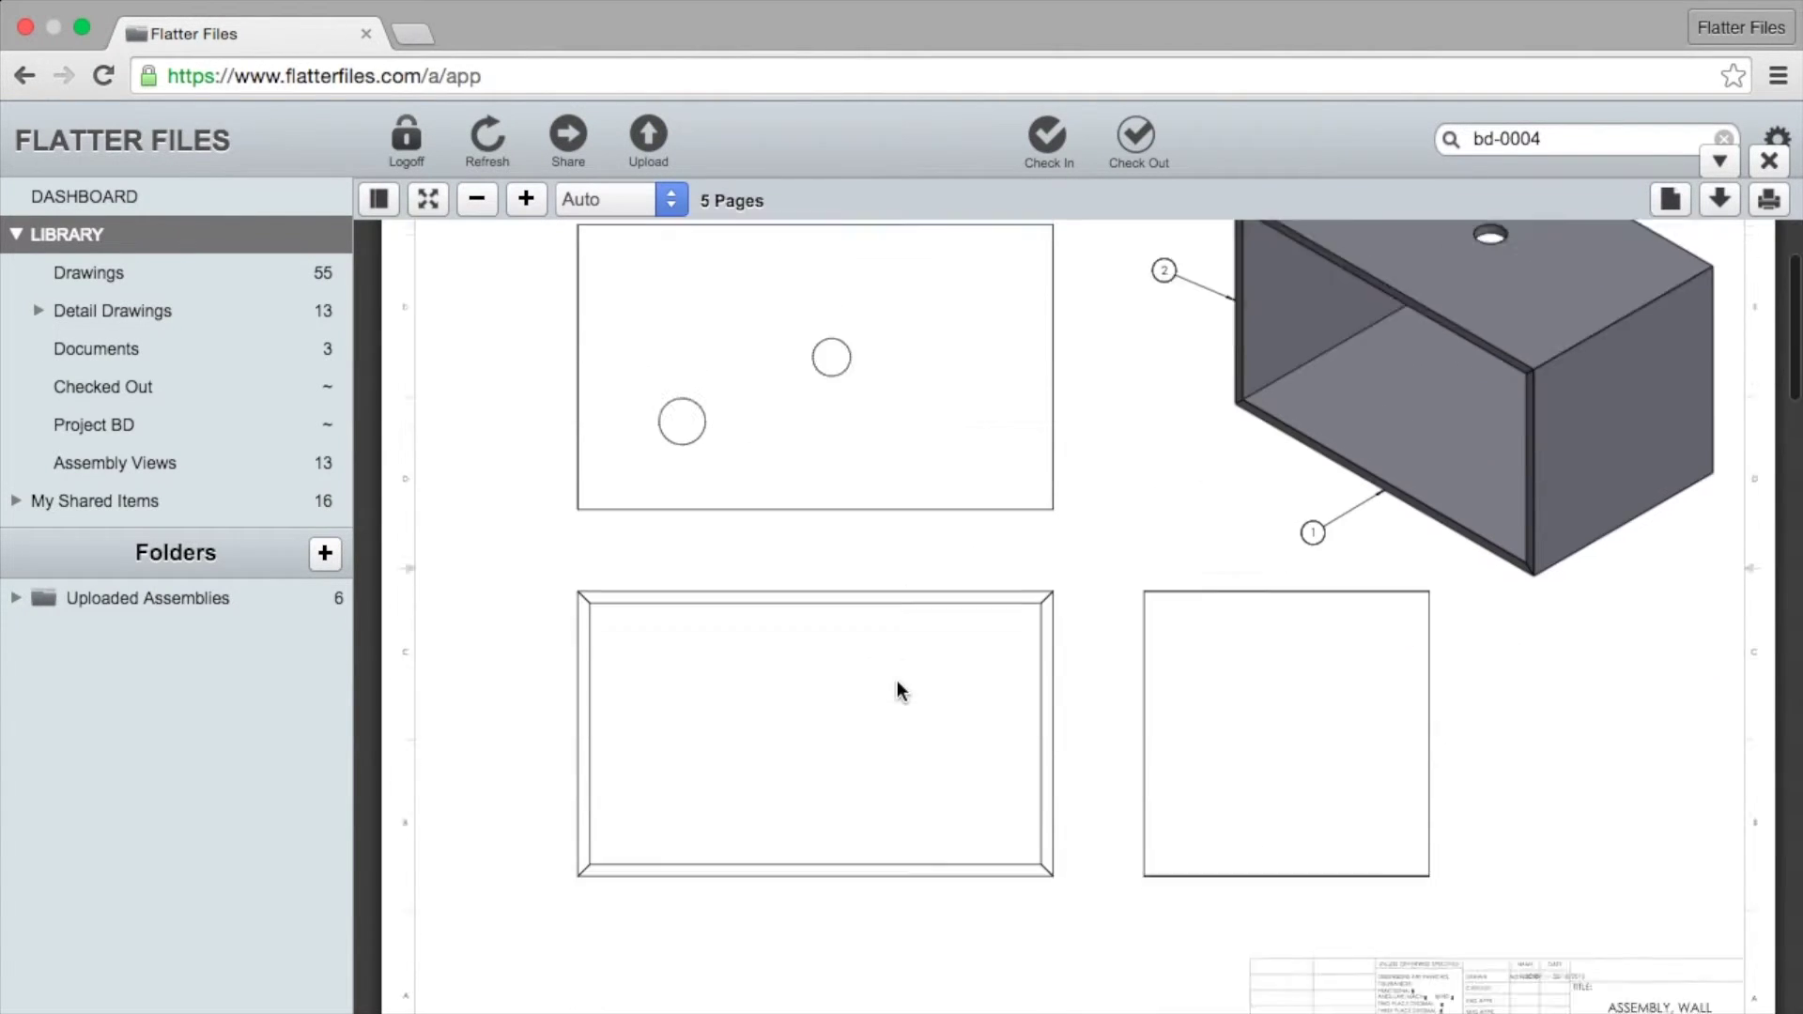
{"action": "scroll", "coordinate": [999, 869], "scroll_direction": "down", "scroll_amount": 15}
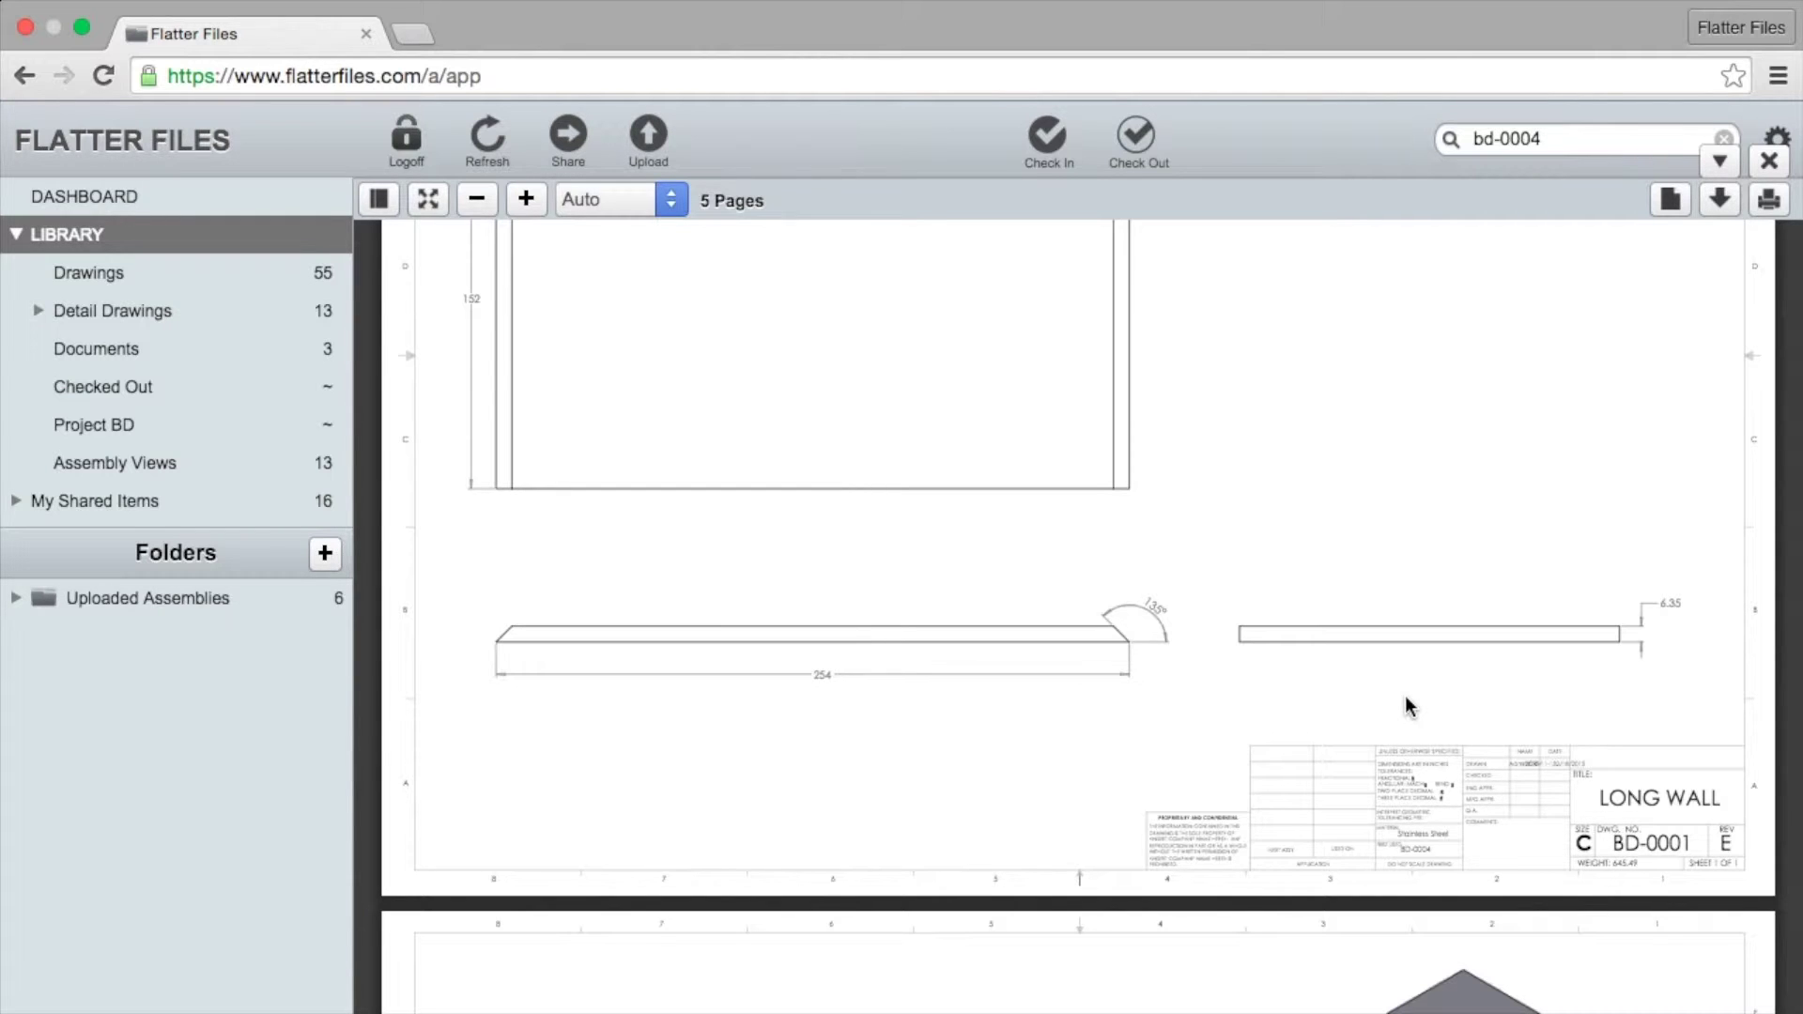
{"action": "scroll", "coordinate": [1408, 706], "scroll_direction": "down", "scroll_amount": 15}
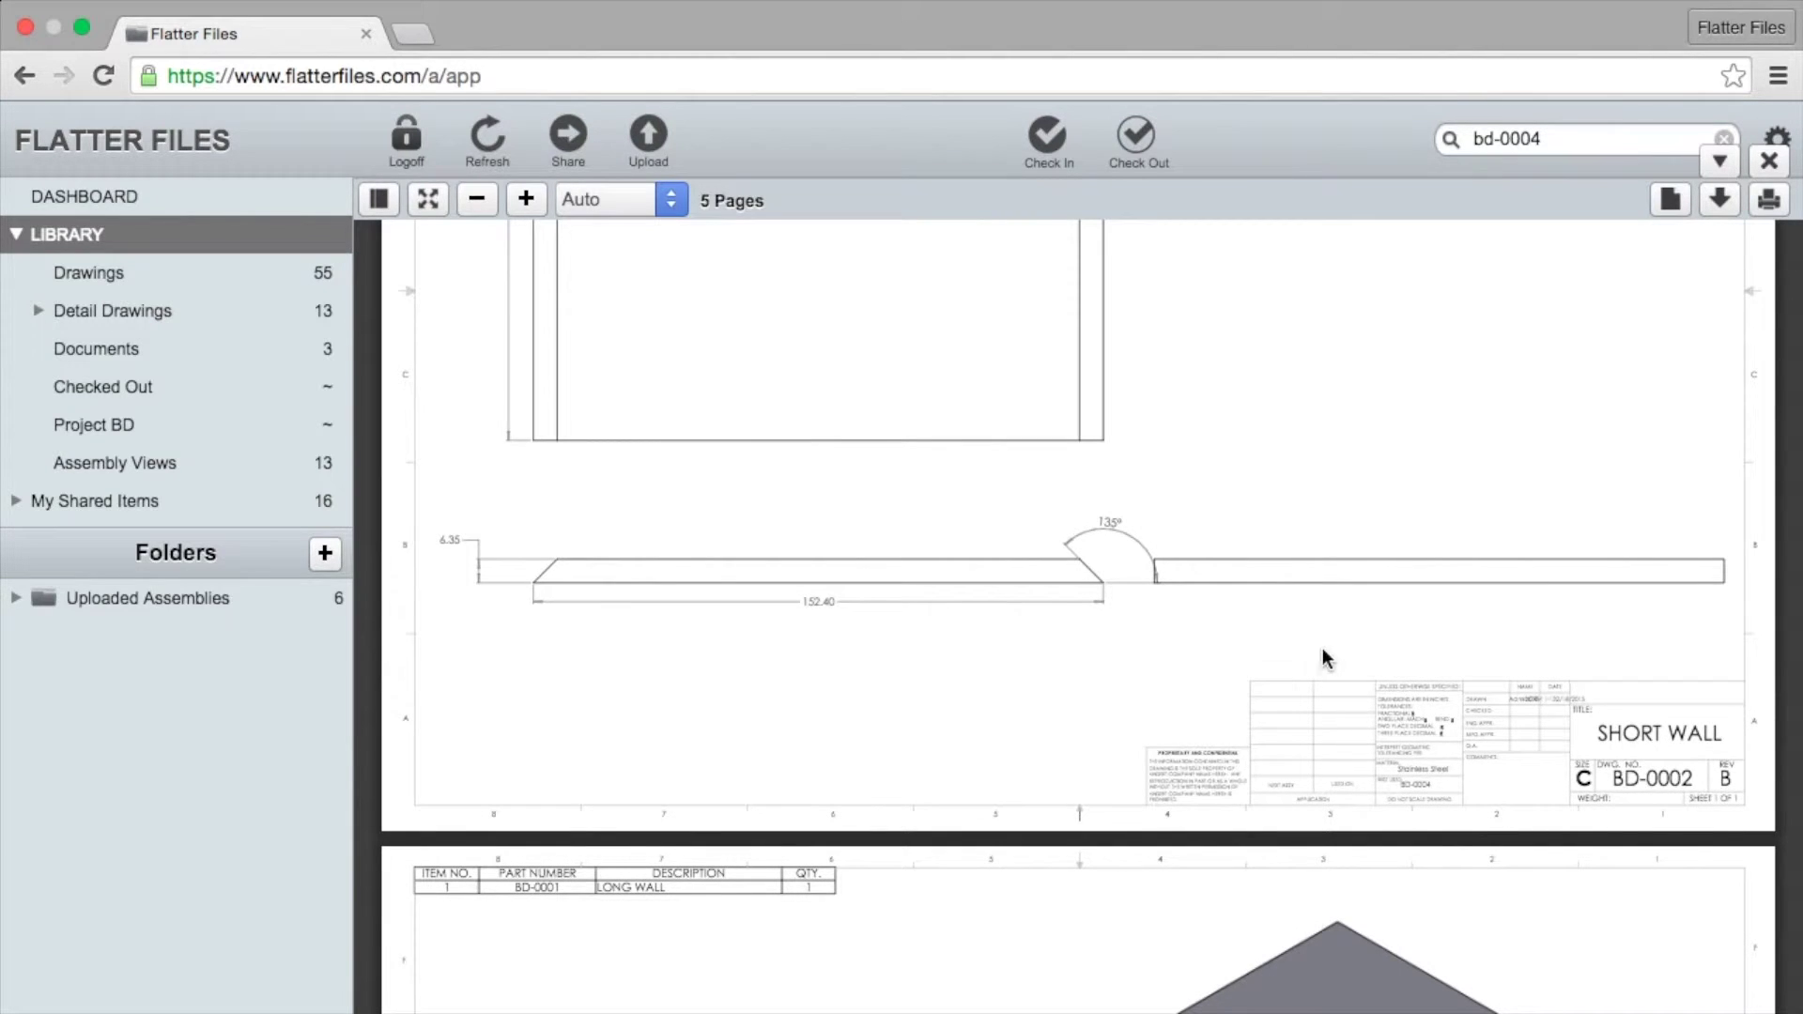
{"action": "scroll", "coordinate": [1087, 511], "scroll_direction": "down", "scroll_amount": 15}
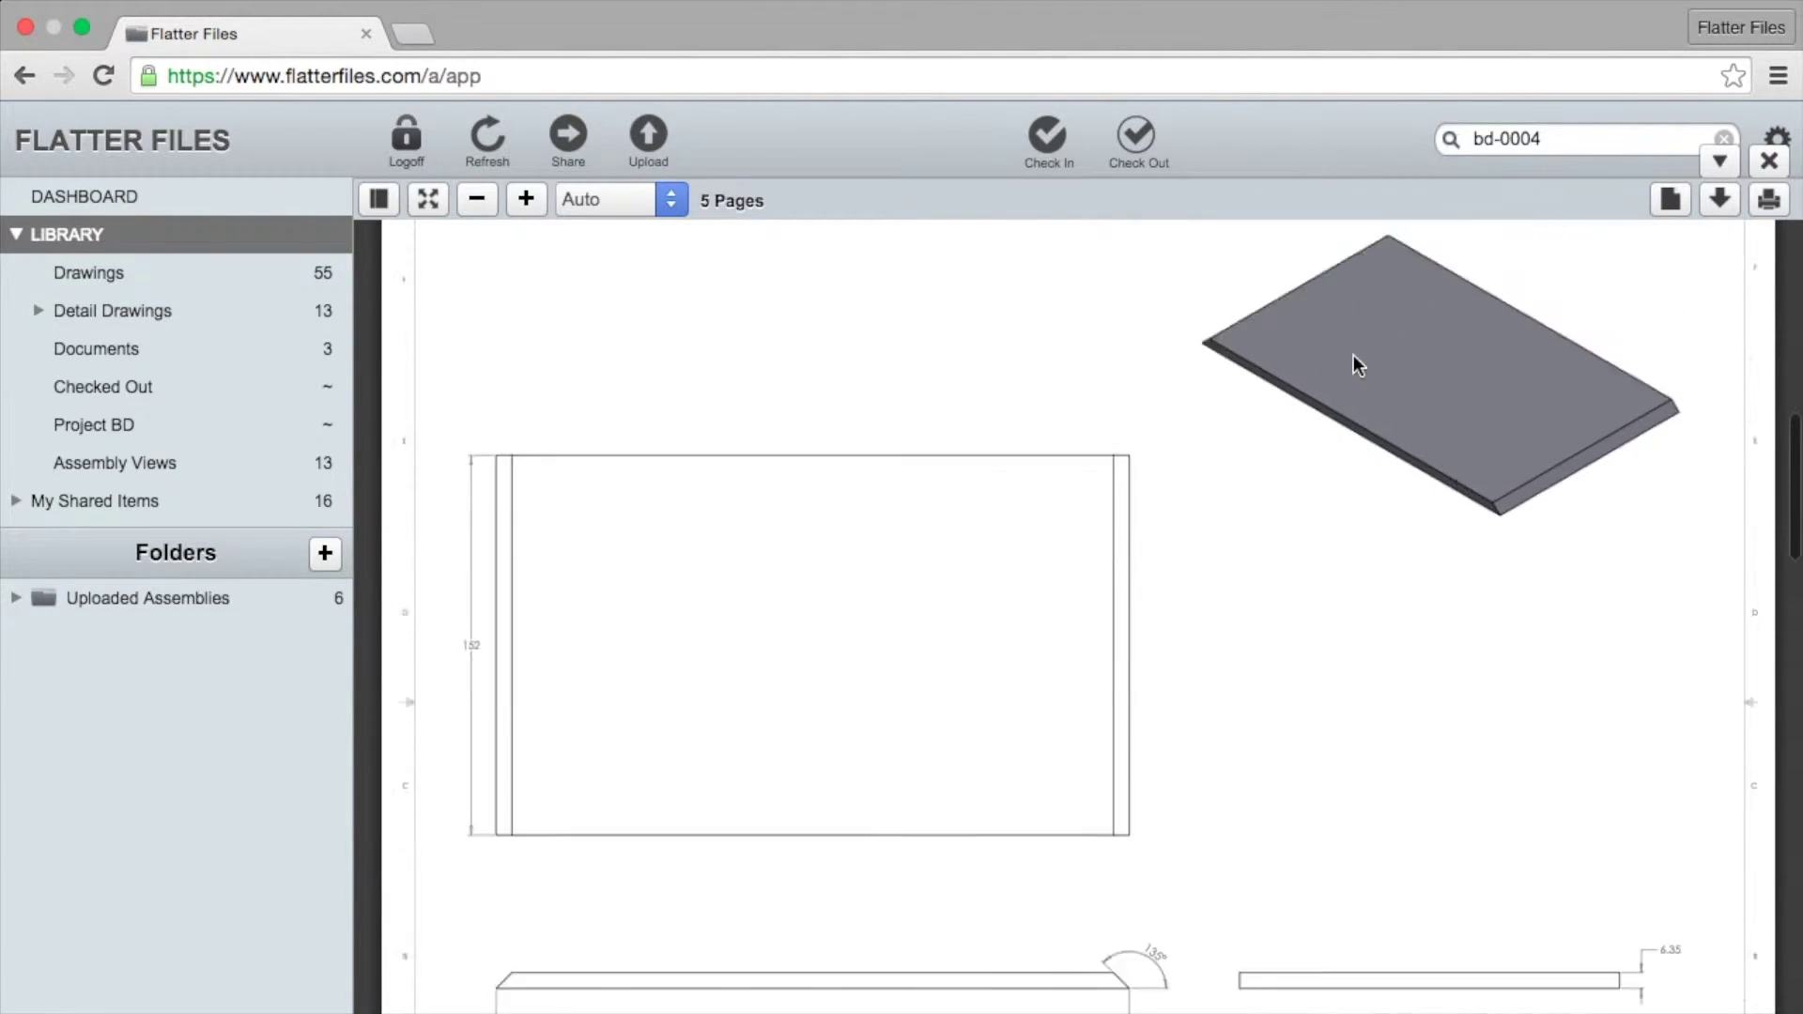
{"action": "scroll", "coordinate": [1354, 355], "scroll_direction": "down", "scroll_amount": 10}
{"action": "scroll", "coordinate": [1103, 495], "scroll_direction": "up", "scroll_amount": 3}
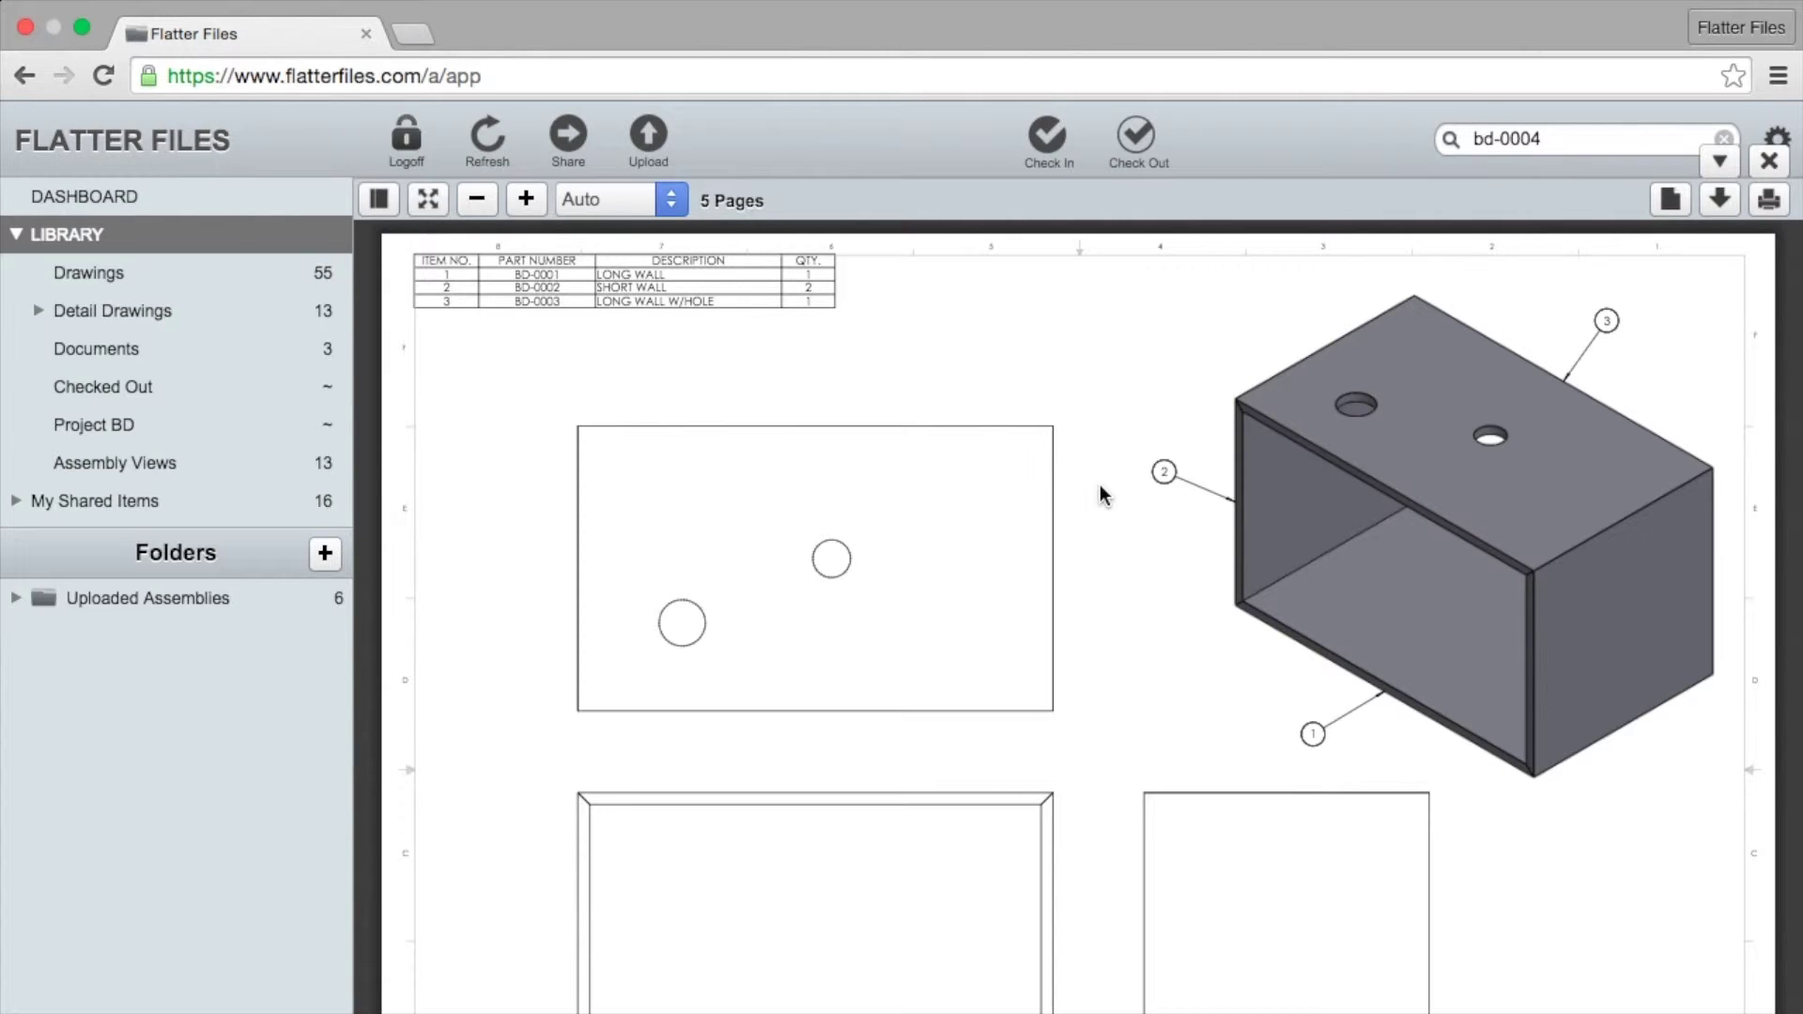
{"action": "left_click", "coordinate": [1769, 161]}
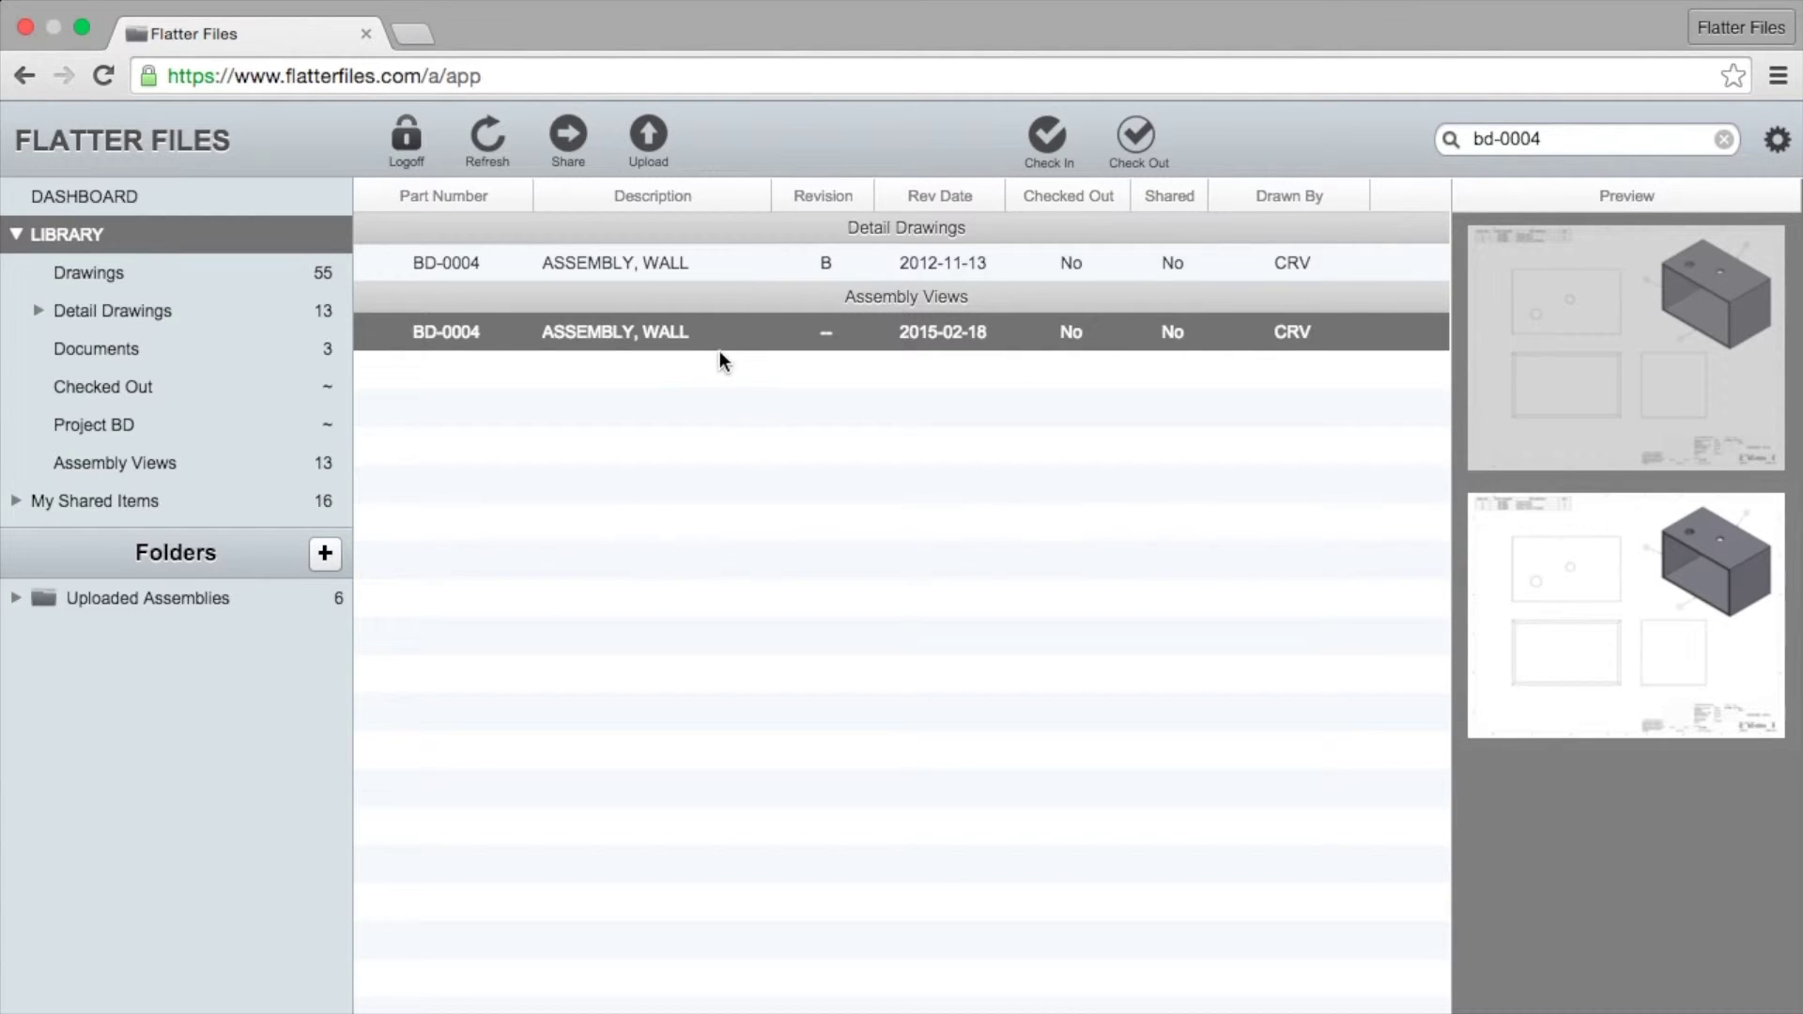
Select the BD-0004 Assembly Views result instead of the detail drawing and bring up its actions
{"action": "left_click", "coordinate": [661, 267]}
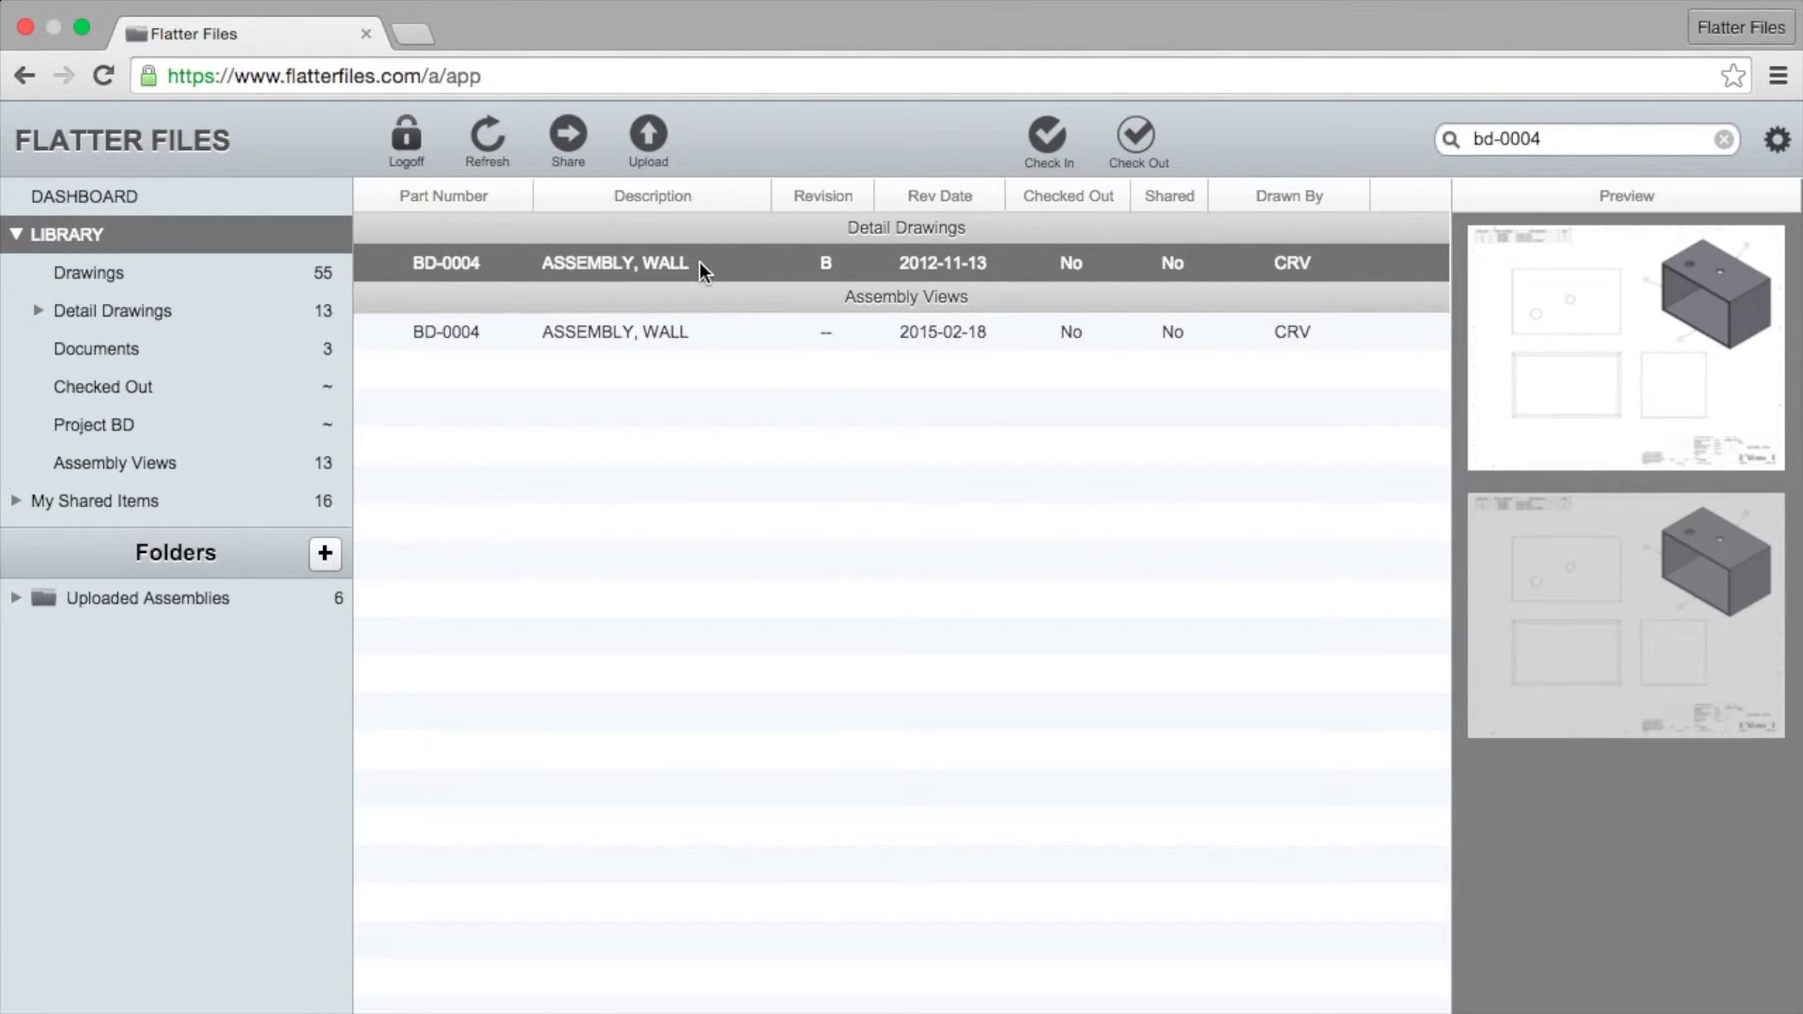
{"action": "right_click", "coordinate": [701, 262]}
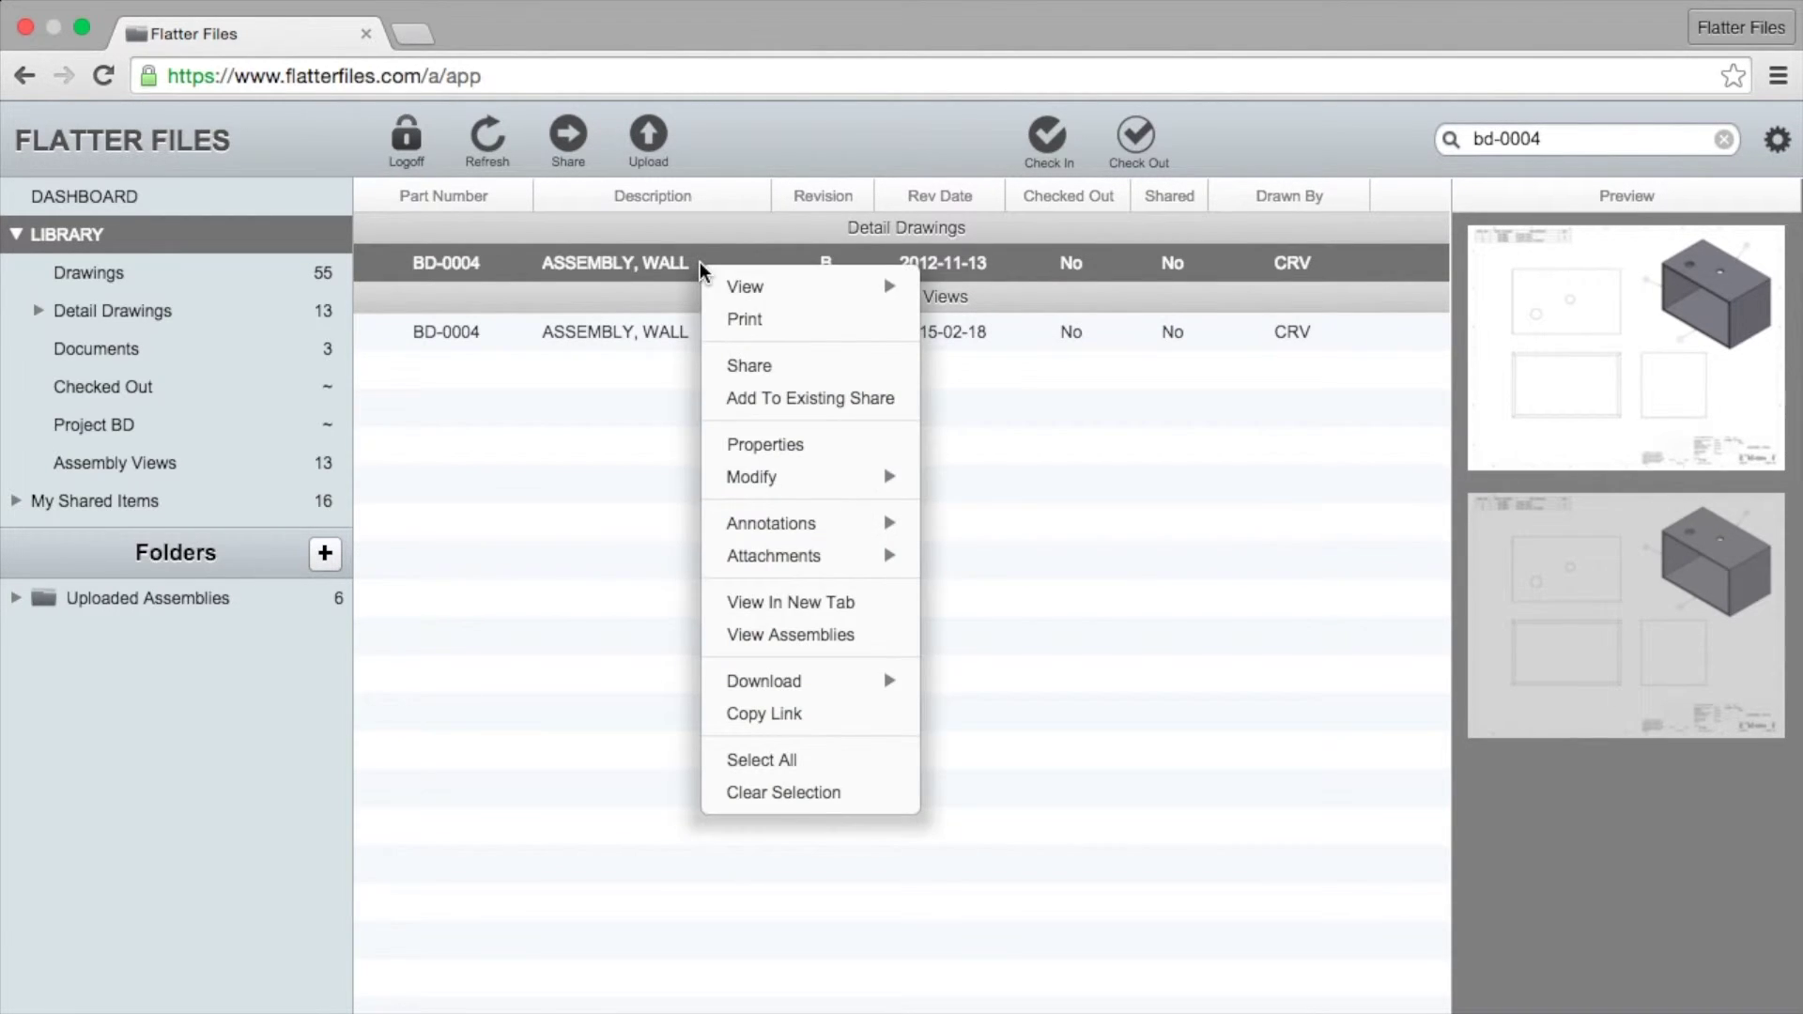
{"action": "left_click", "coordinate": [612, 332]}
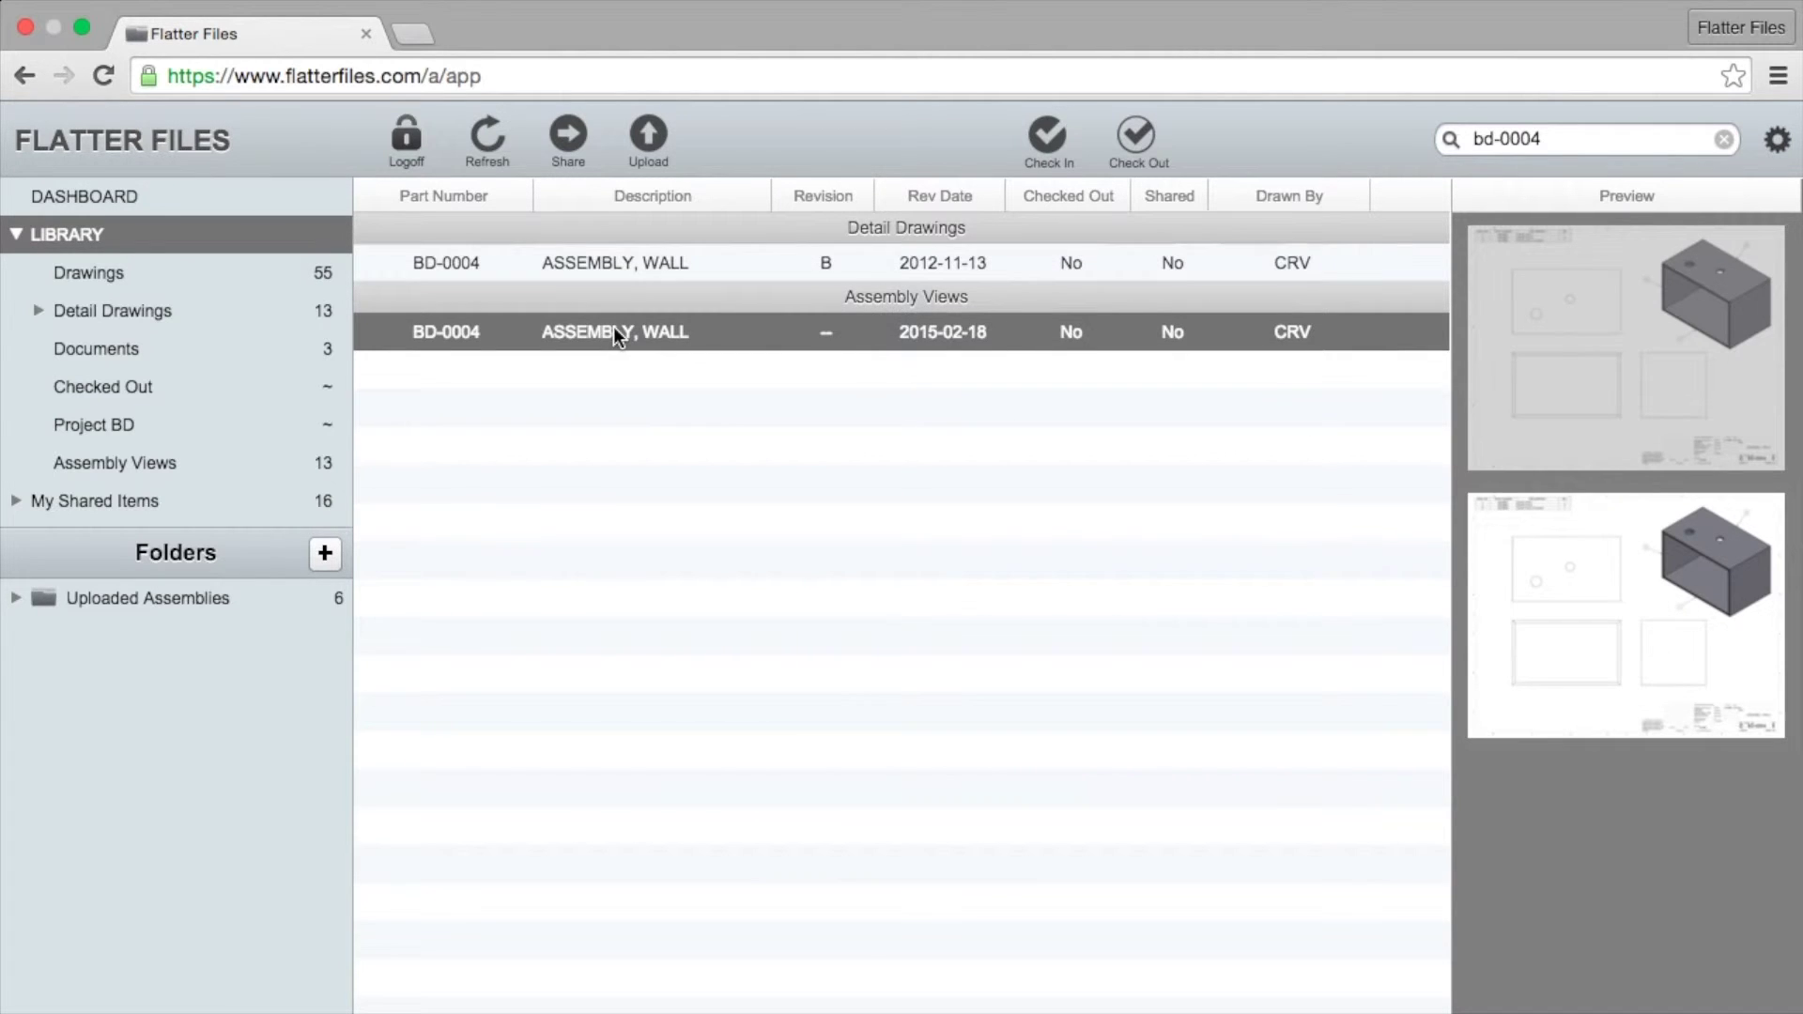
{"action": "right_click", "coordinate": [663, 332]}
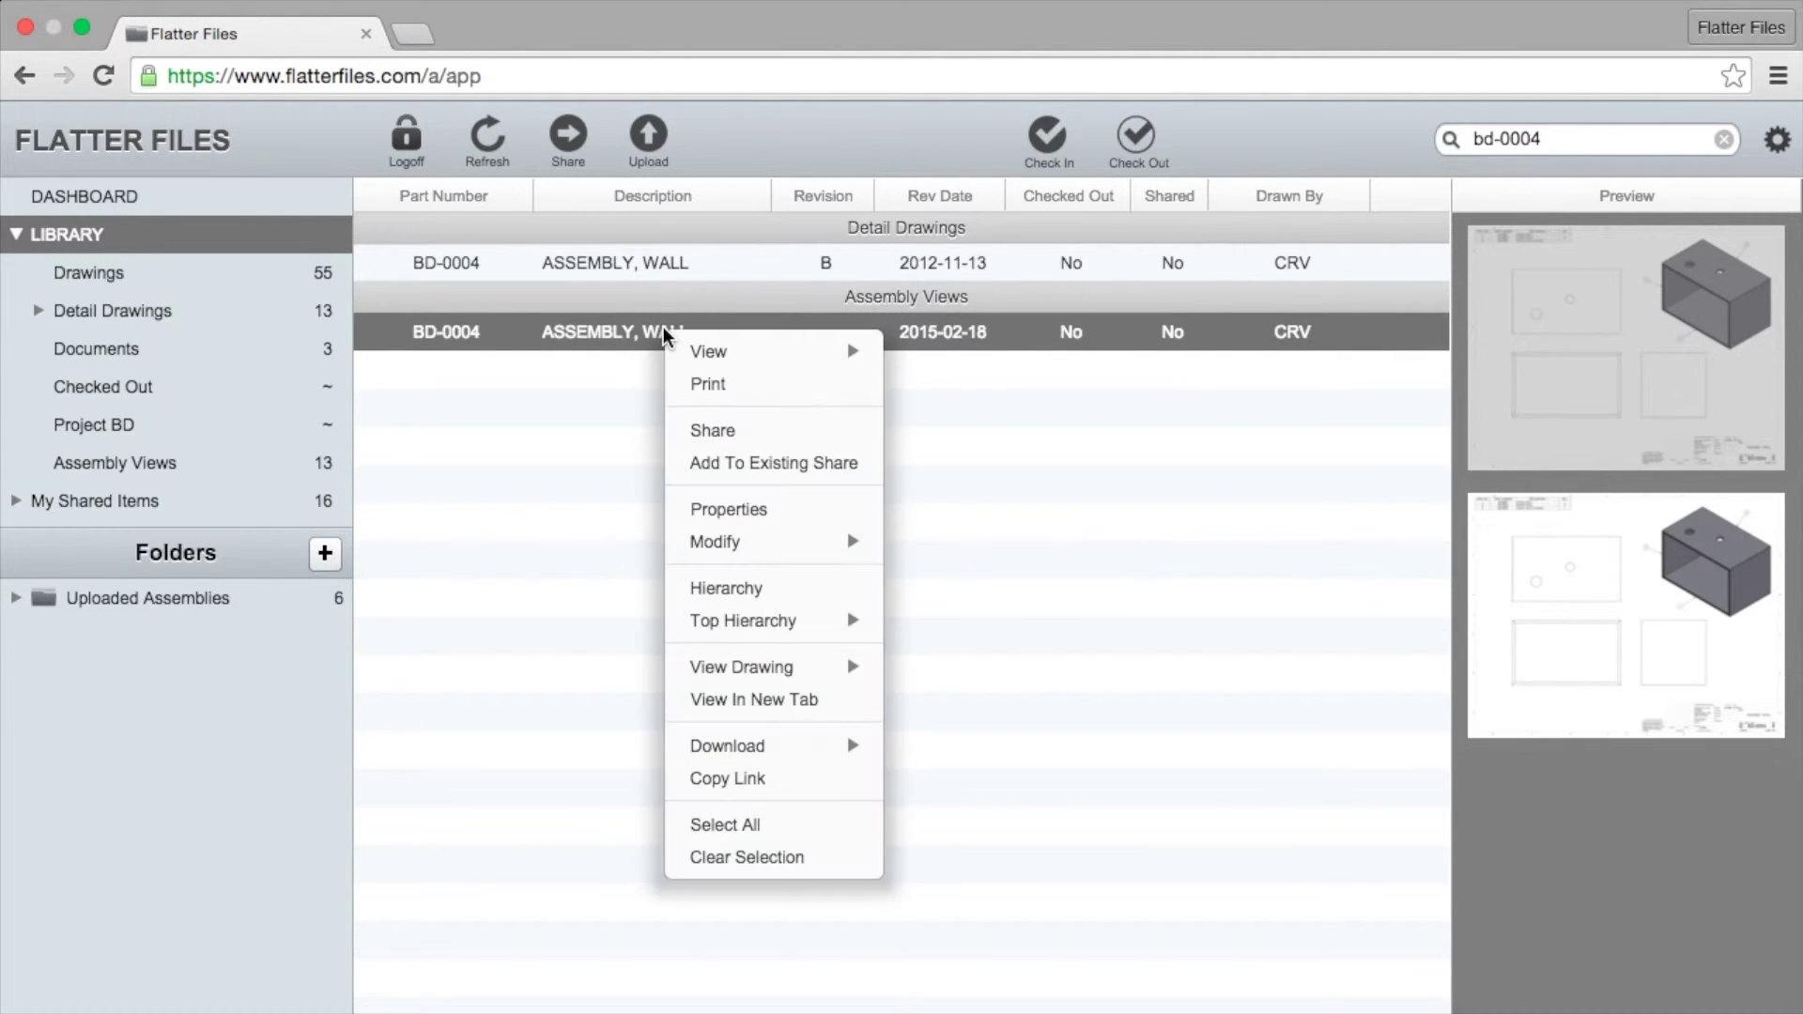
Show the BD-0004 part hierarchy, then switch to the top-level BD-0006 CONTAINER hierarchy
{"action": "left_click", "coordinate": [748, 588]}
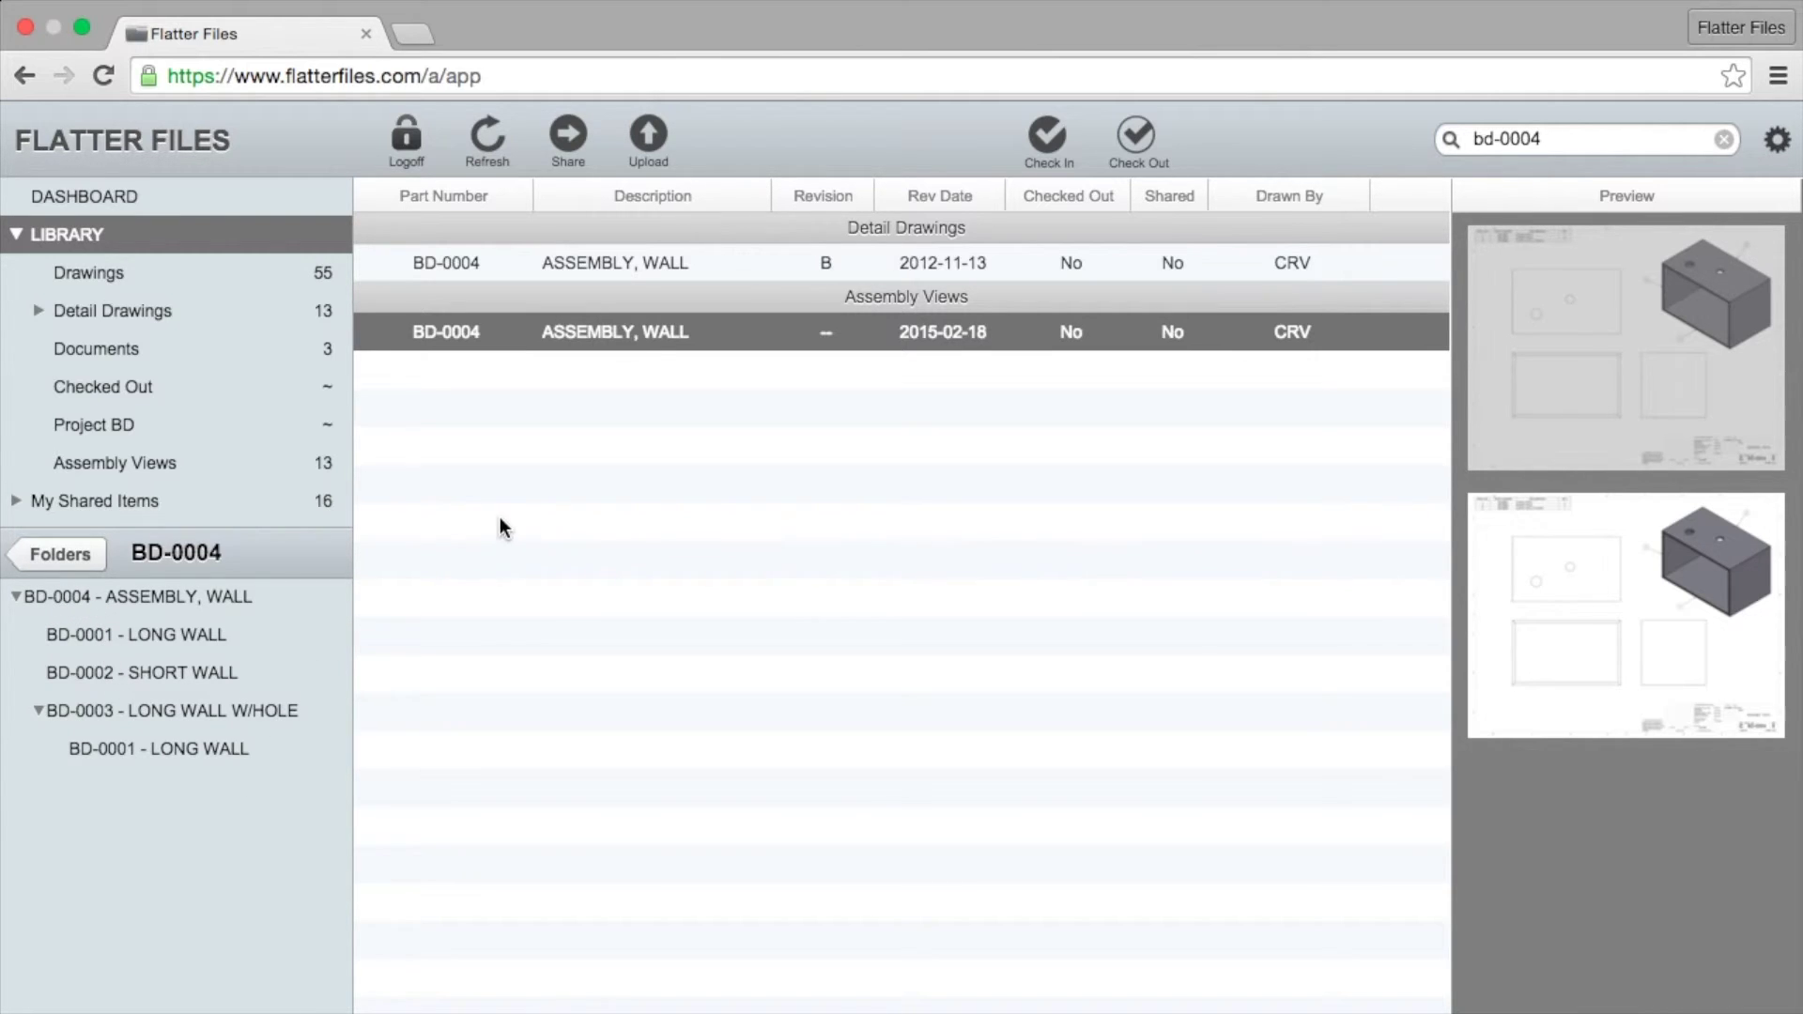
{"action": "right_click", "coordinate": [657, 334]}
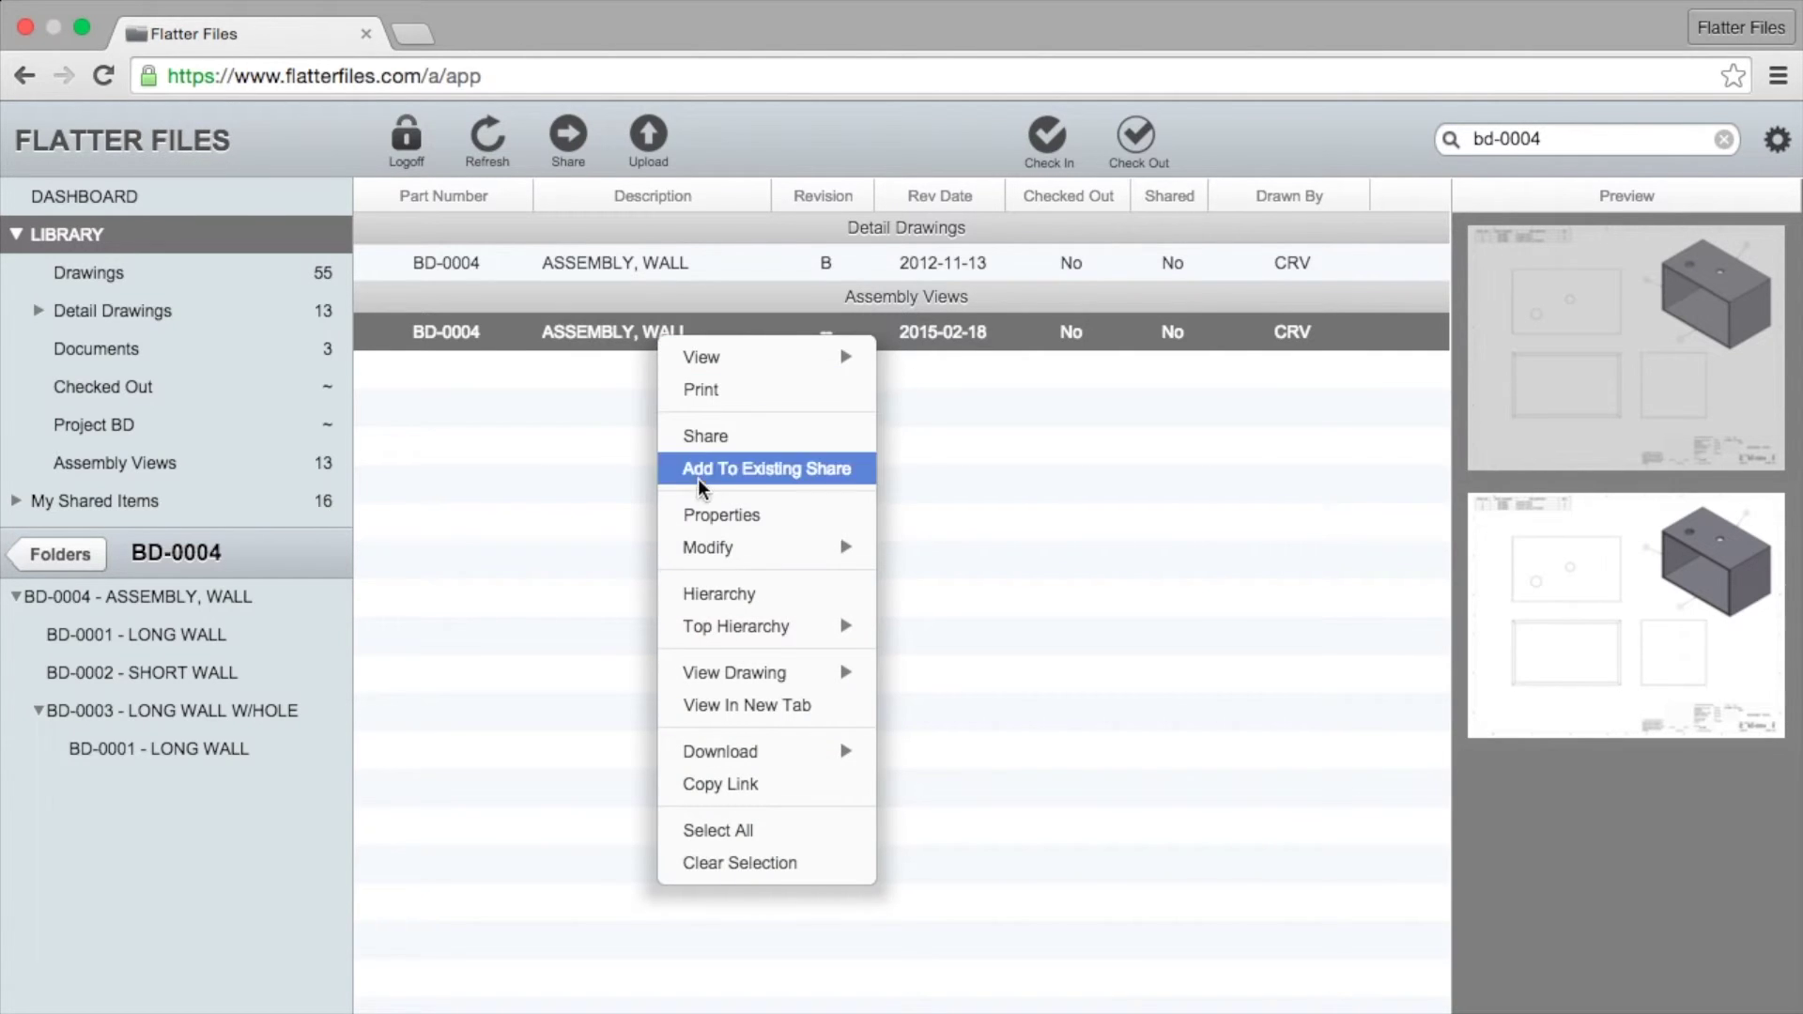
{"action": "mouse_move", "coordinate": [717, 623]}
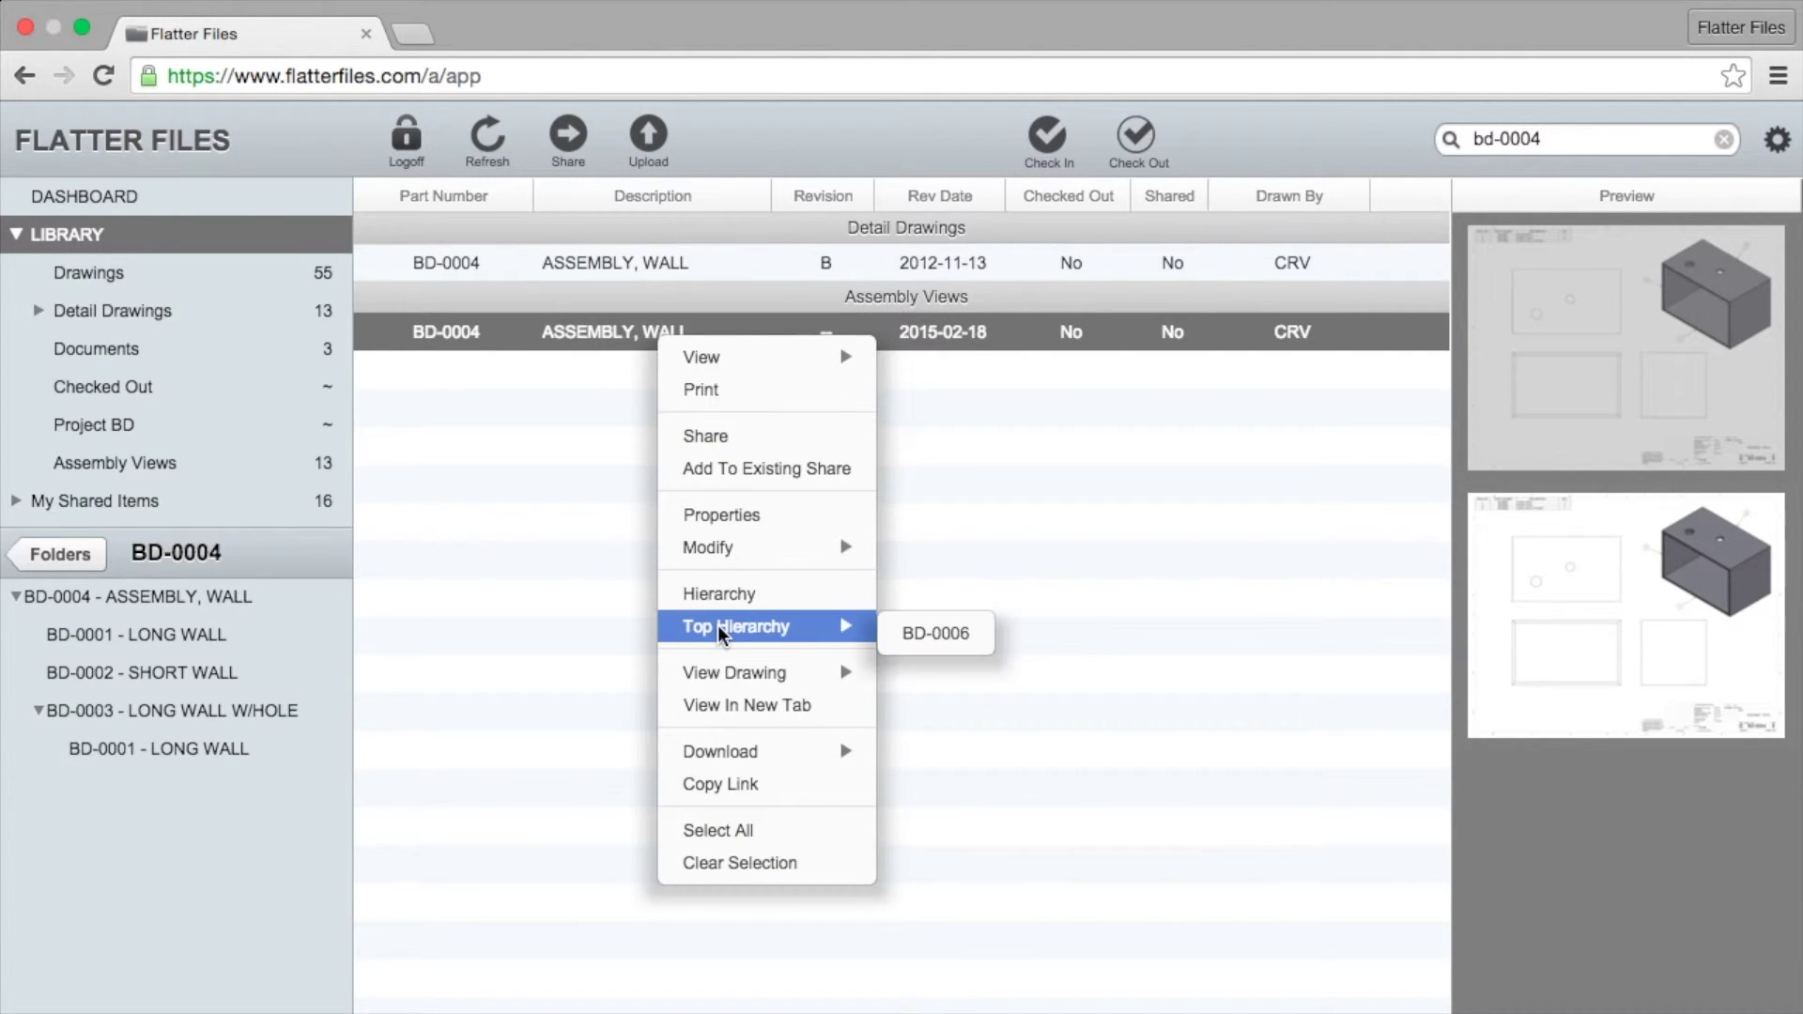
{"action": "left_click", "coordinate": [954, 635]}
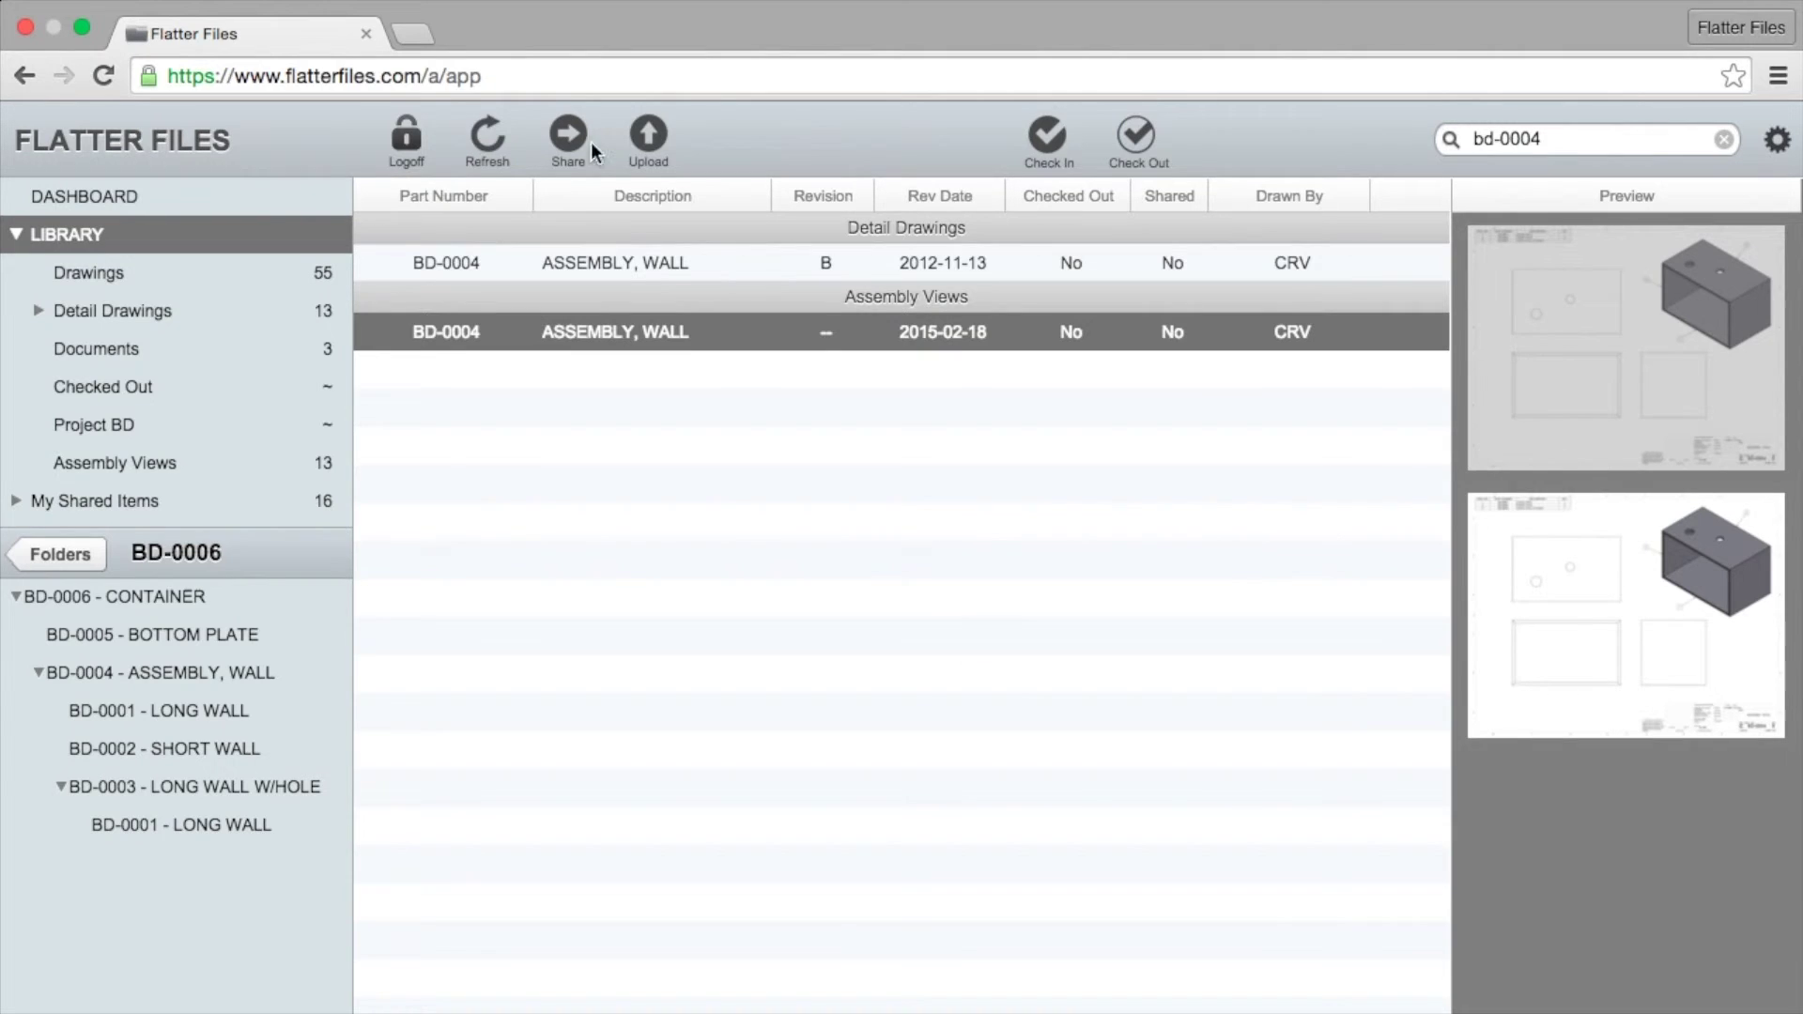
{"action": "right_click", "coordinate": [680, 319]}
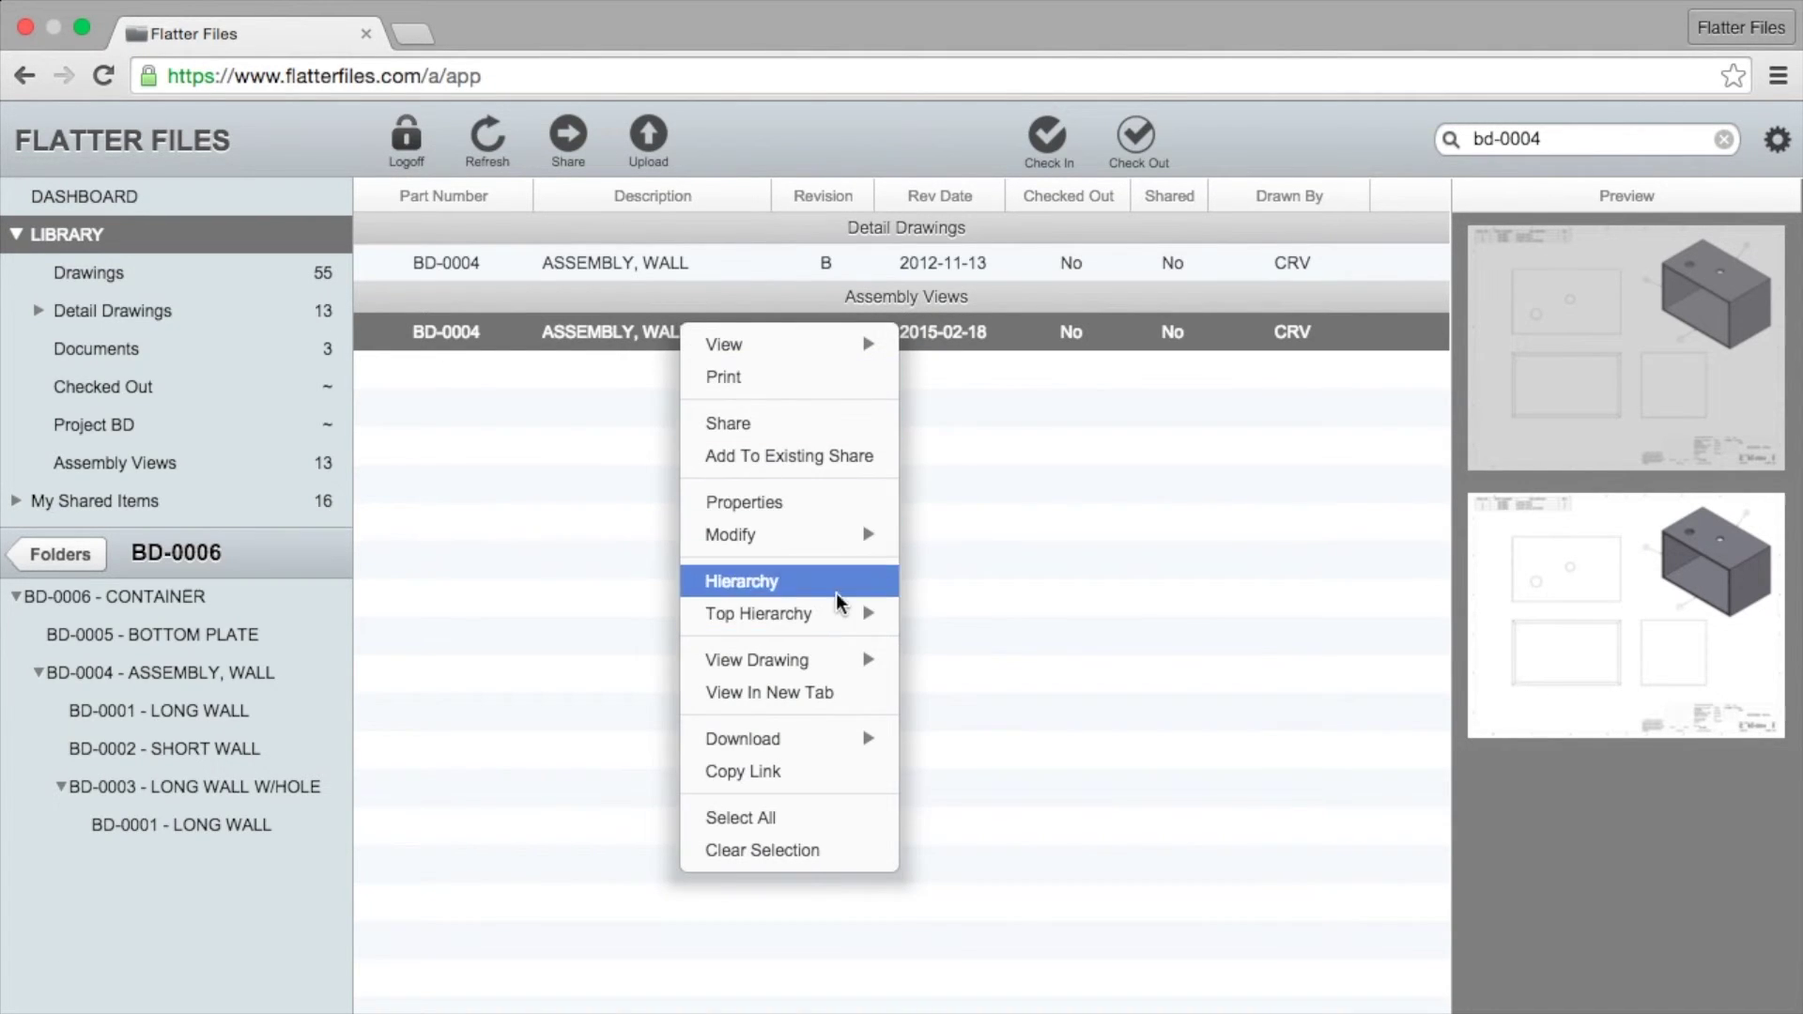
{"action": "mouse_move", "coordinate": [855, 615]}
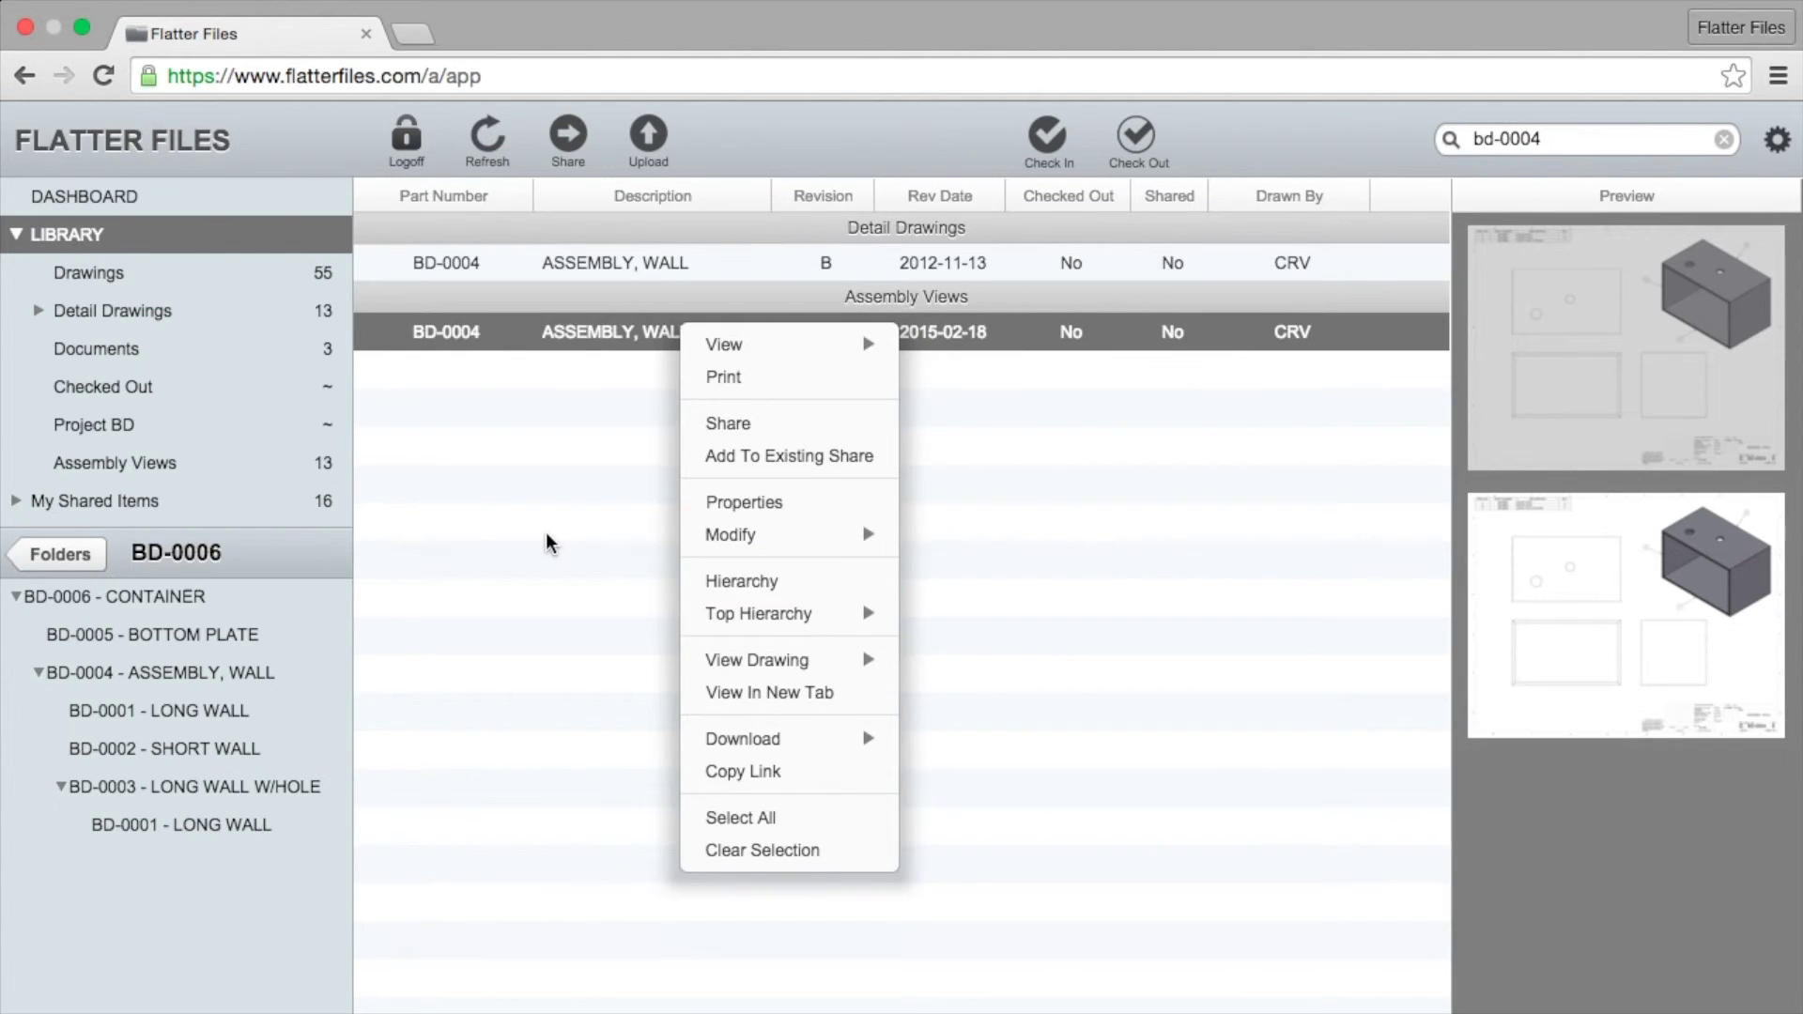
{"action": "left_click", "coordinate": [451, 554]}
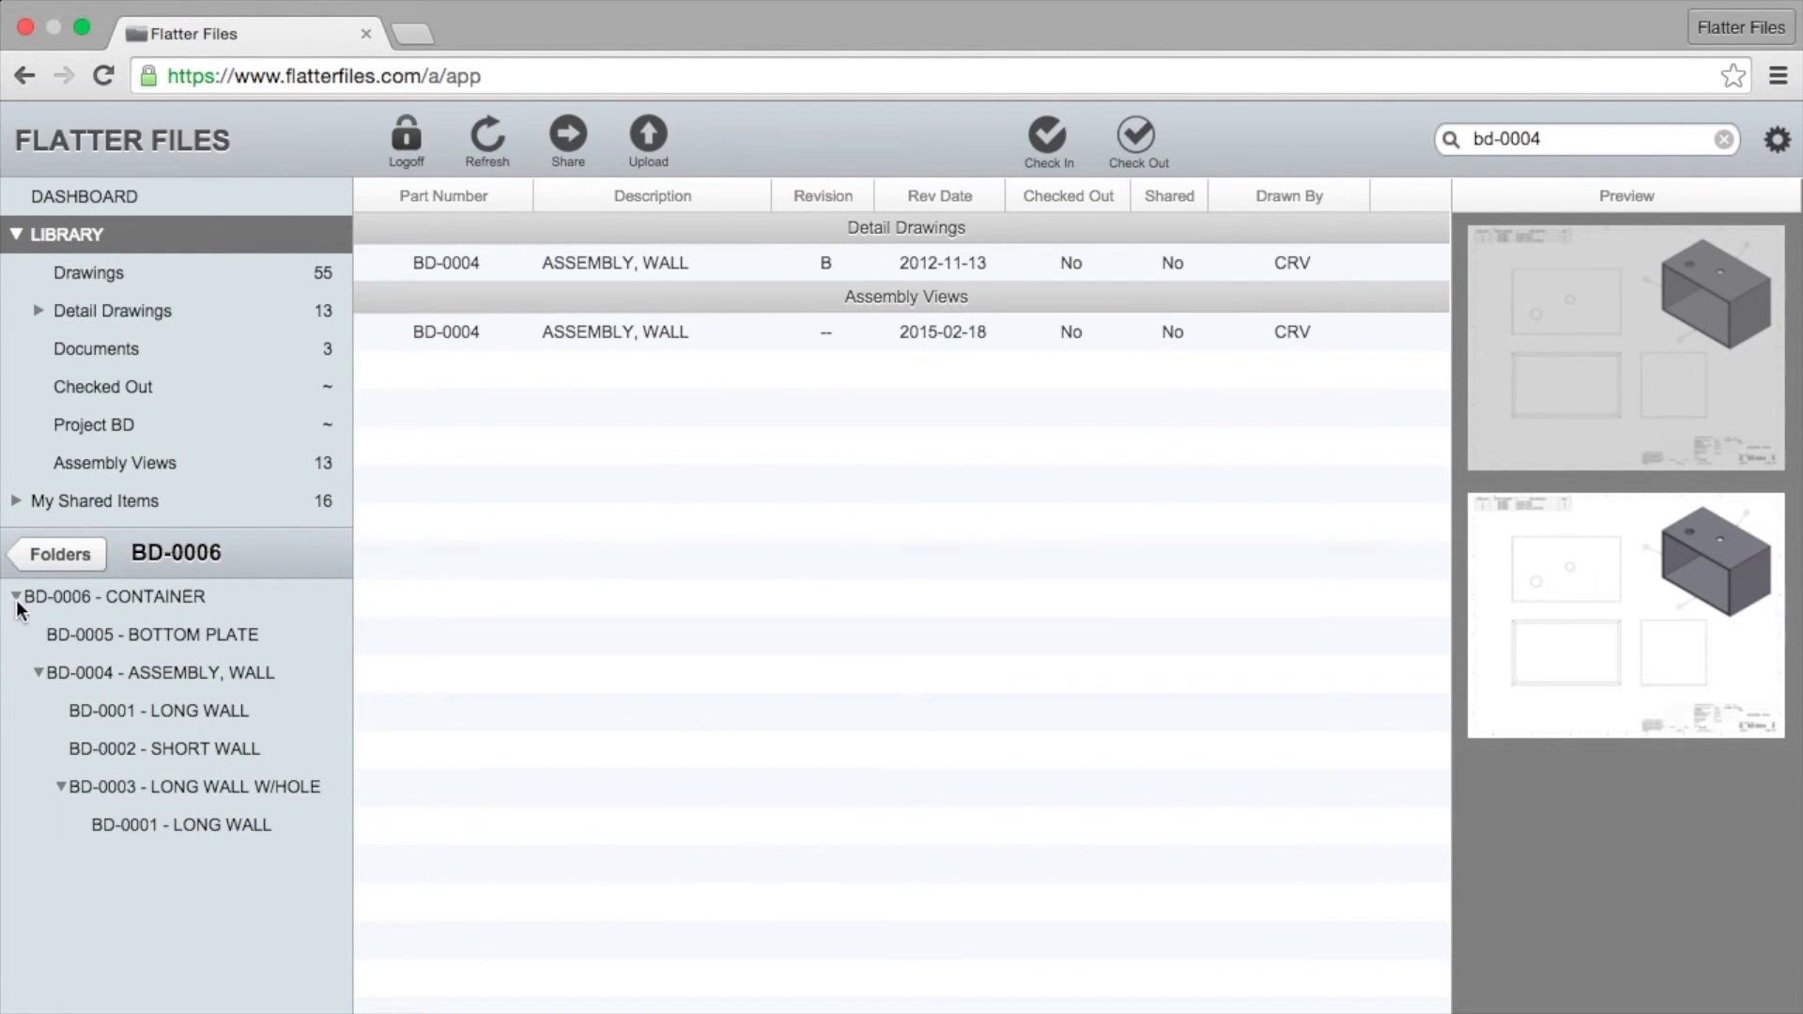
Open Uploaded Assemblies > BD-0006 - CONTAINER and view the container's 7-page assembly drawing
{"action": "left_click", "coordinate": [42, 555]}
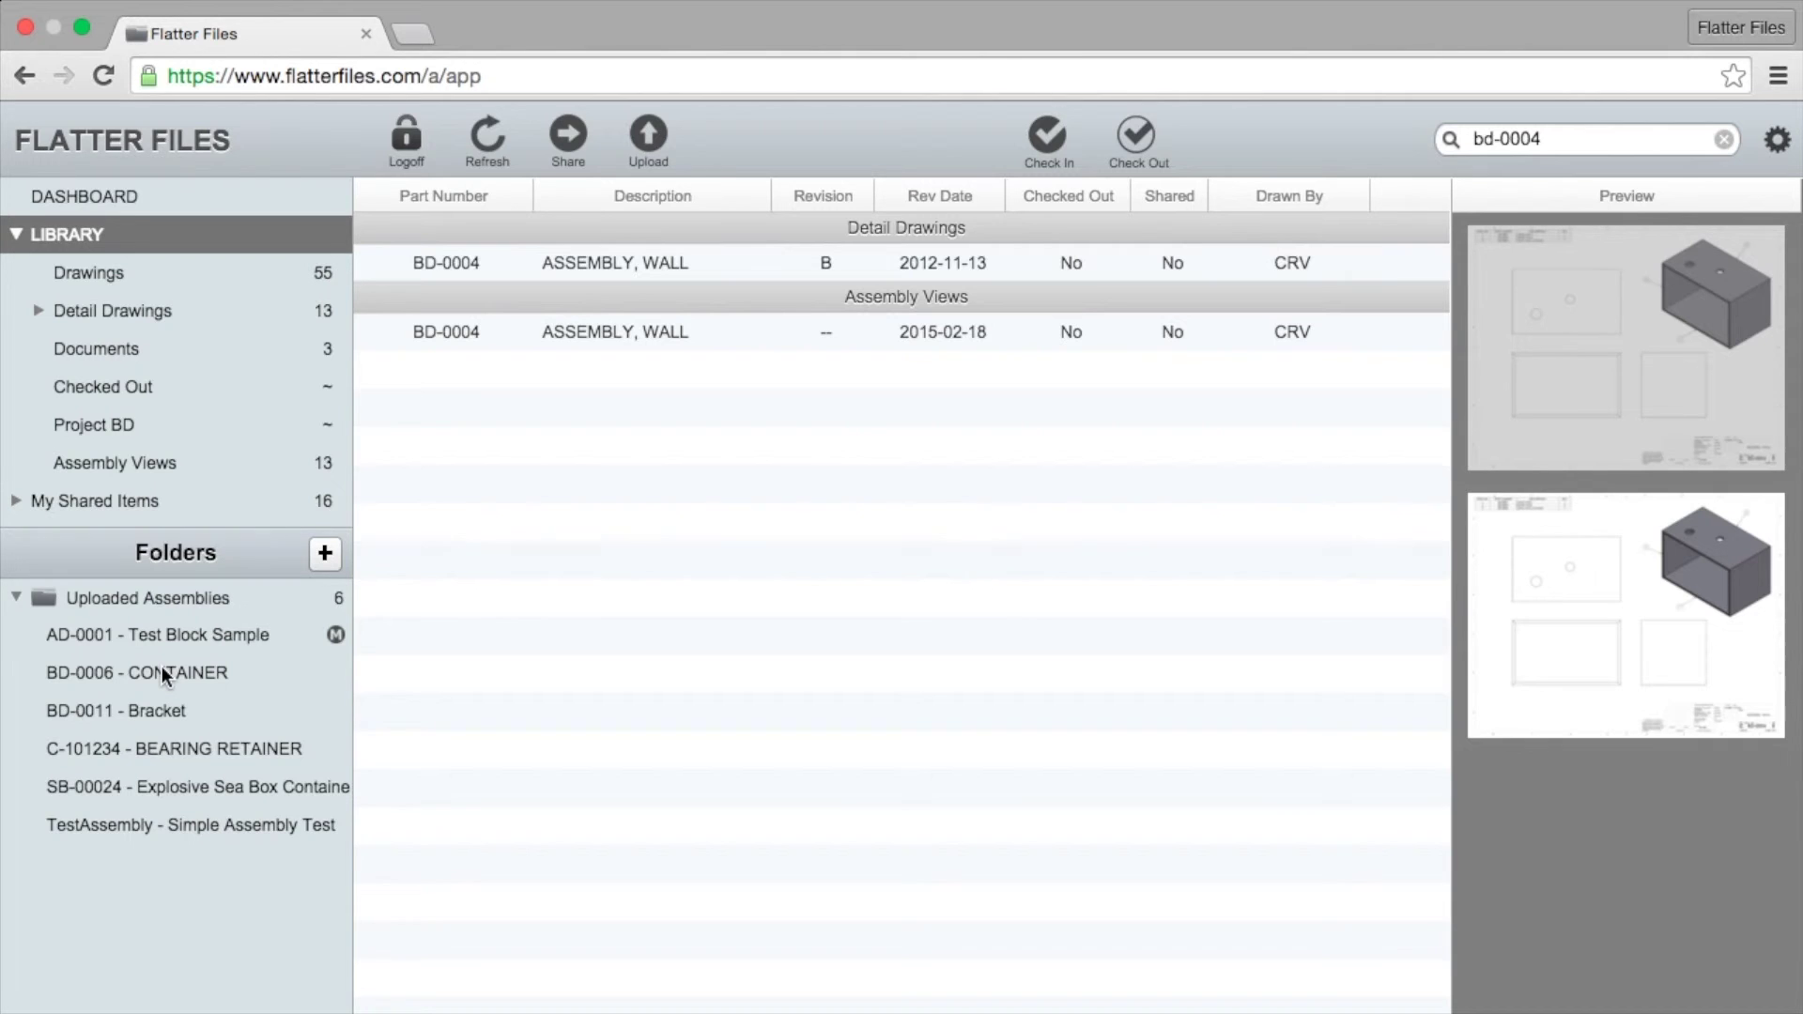
{"action": "left_click", "coordinate": [162, 672]}
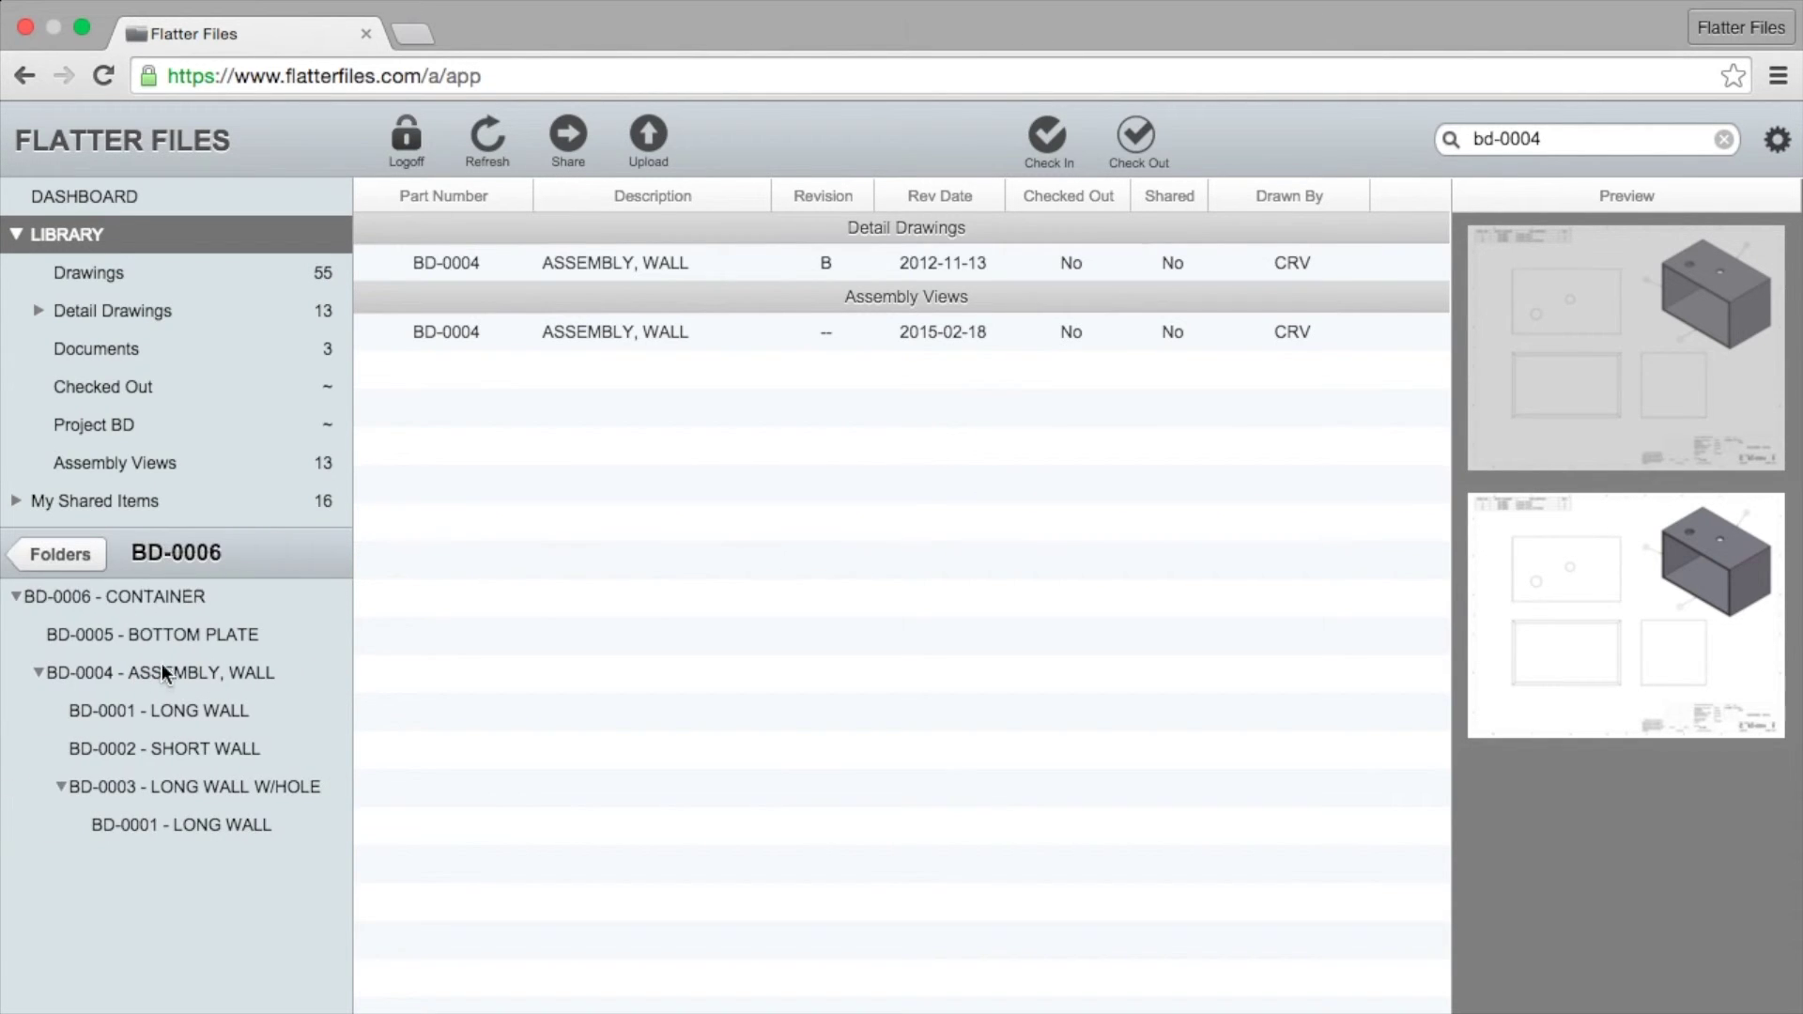
{"action": "left_click", "coordinate": [108, 597]}
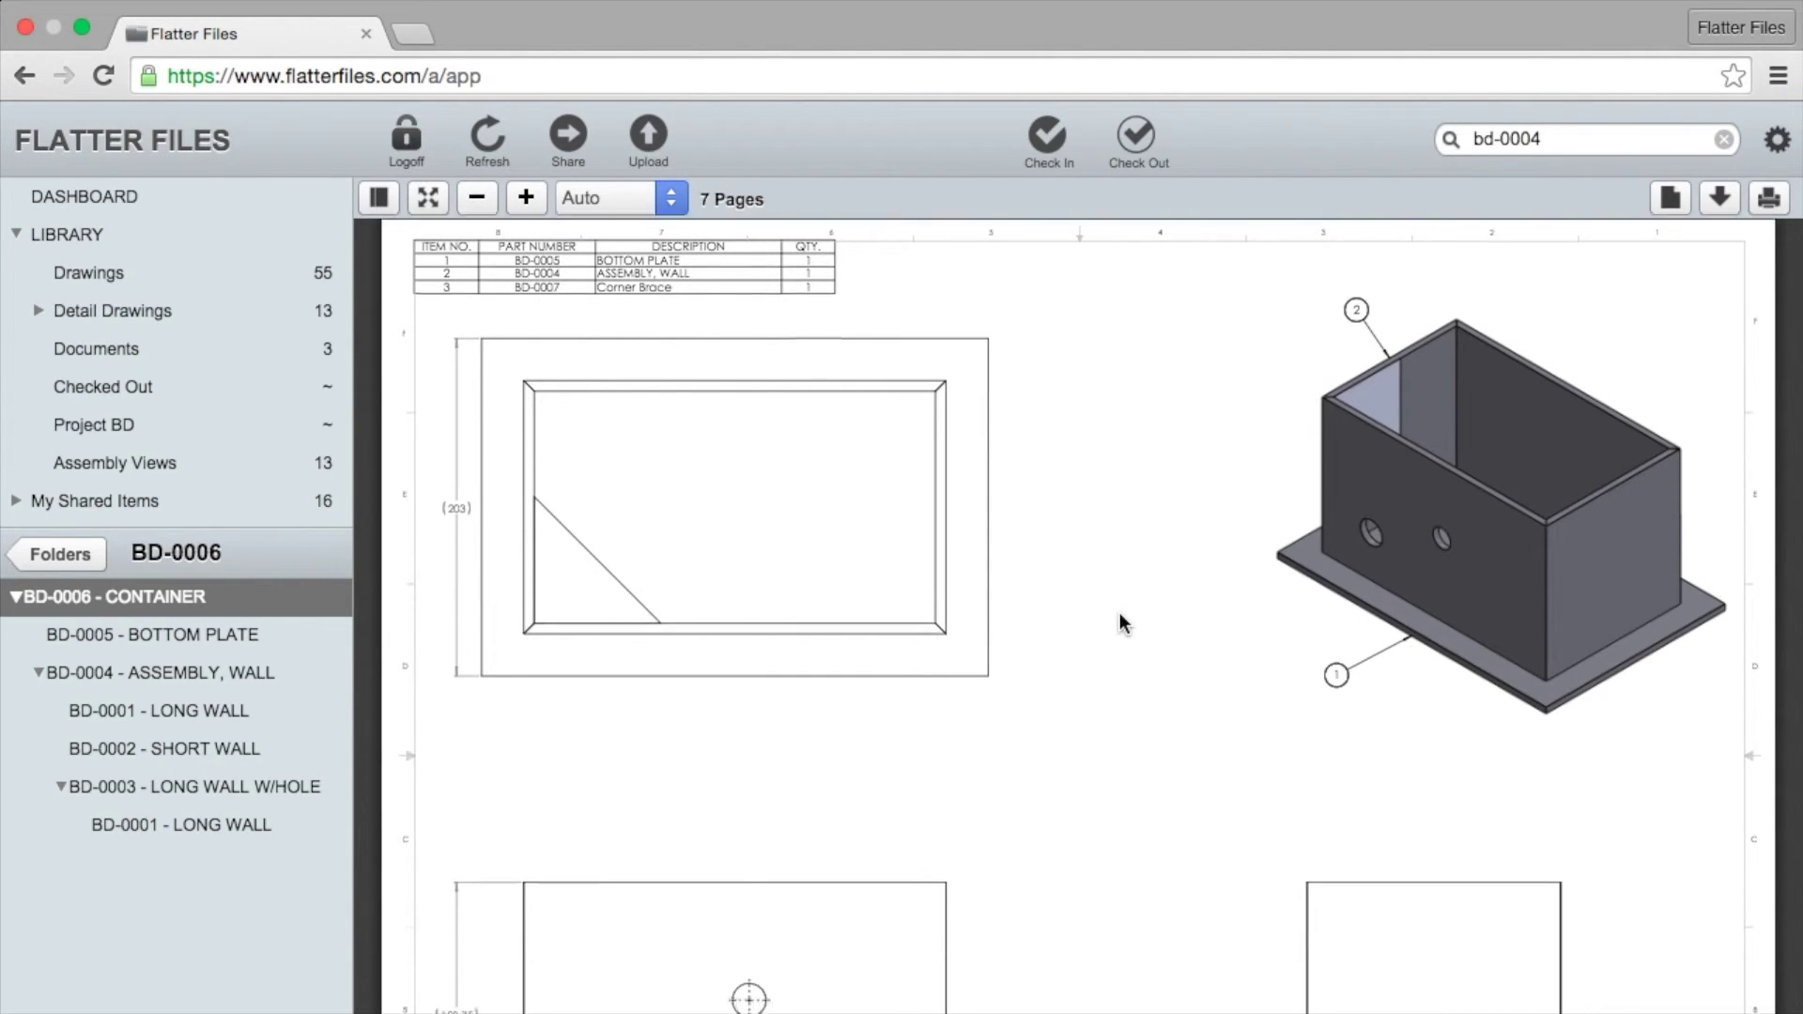
Turn on Show Placeholders to reveal BD-0007.sldprt, then list the Assembly Views library
{"action": "scroll", "coordinate": [1119, 619], "scroll_direction": "down", "scroll_amount": 5}
{"action": "scroll", "coordinate": [1248, 463], "scroll_direction": "up", "scroll_amount": 5}
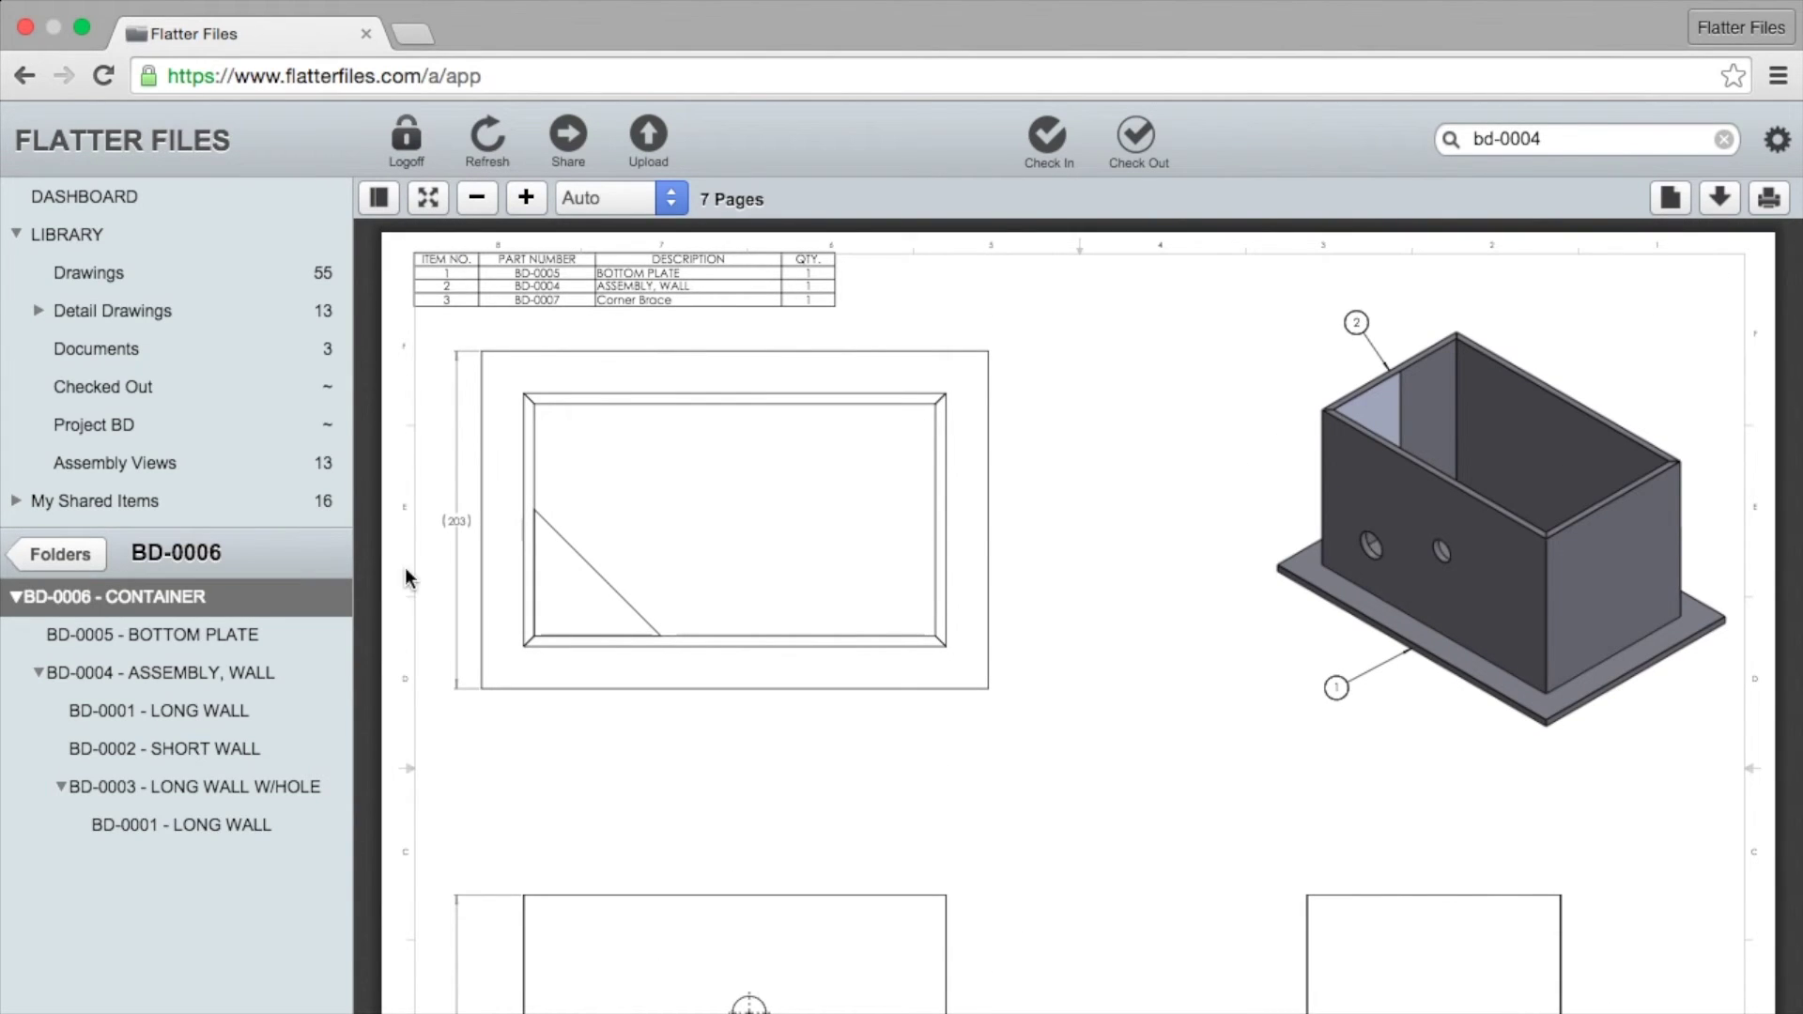
{"action": "right_click", "coordinate": [160, 634]}
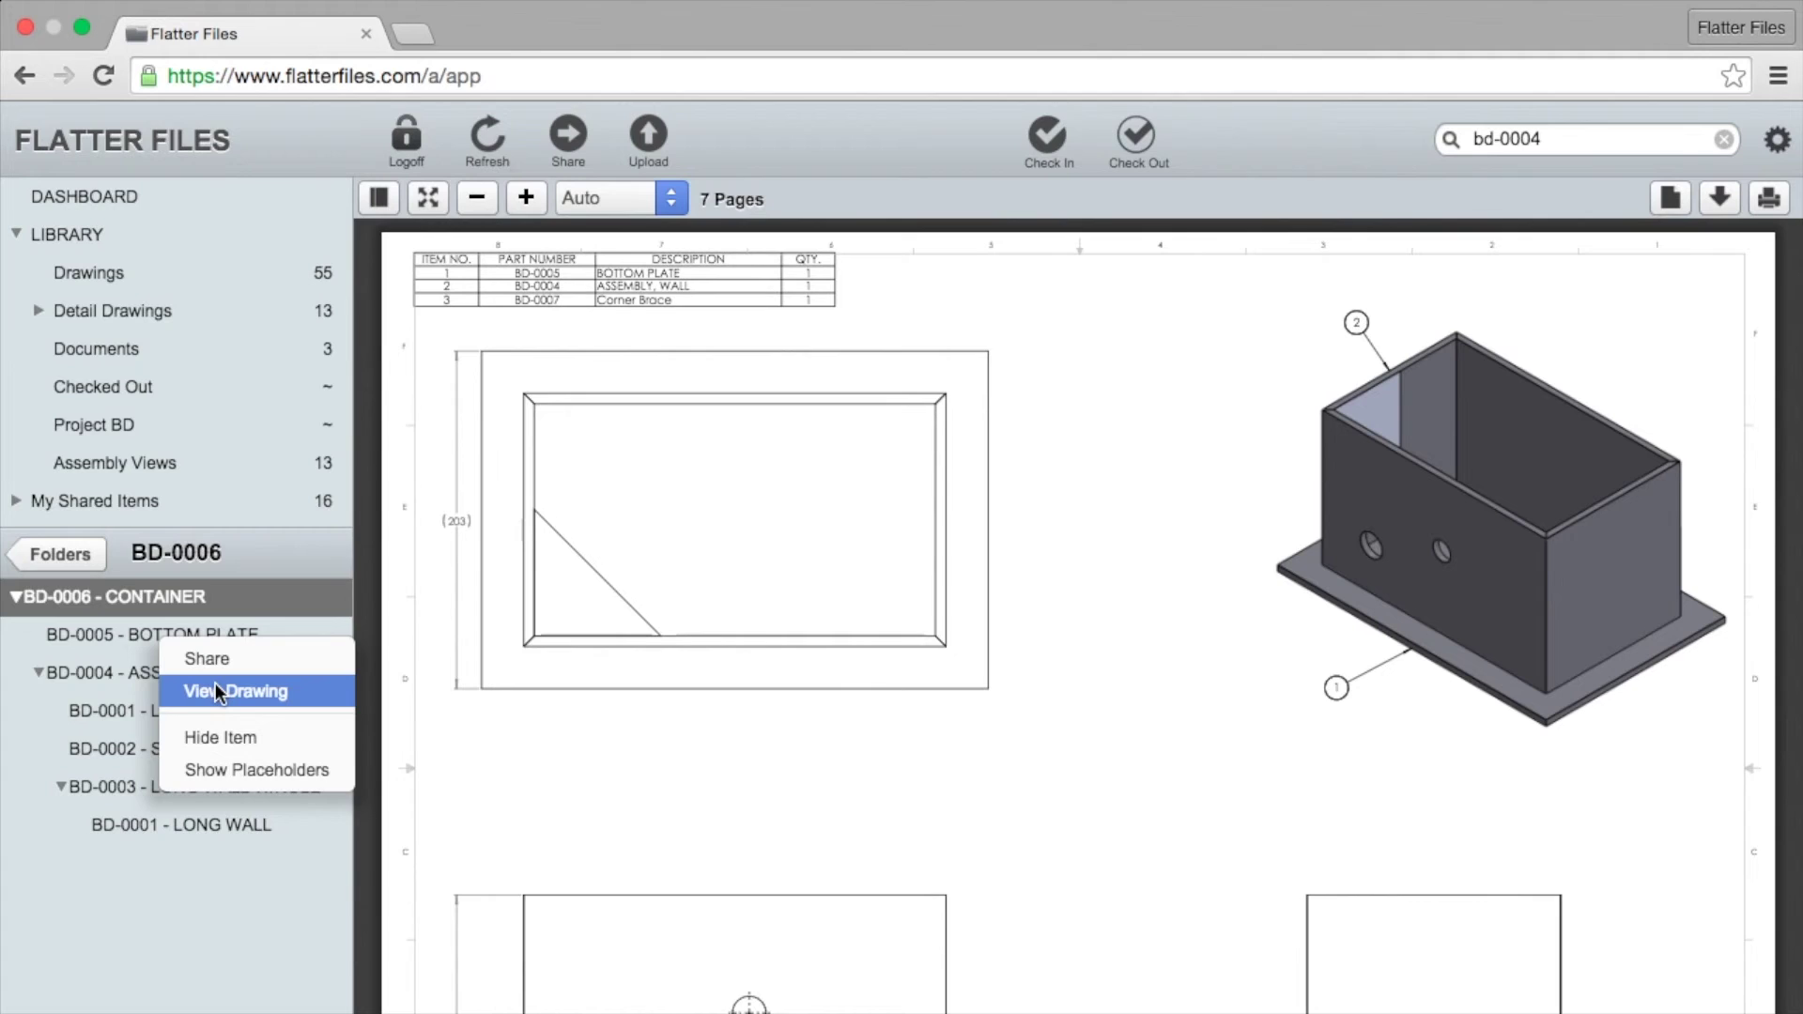
{"action": "left_click", "coordinate": [213, 776]}
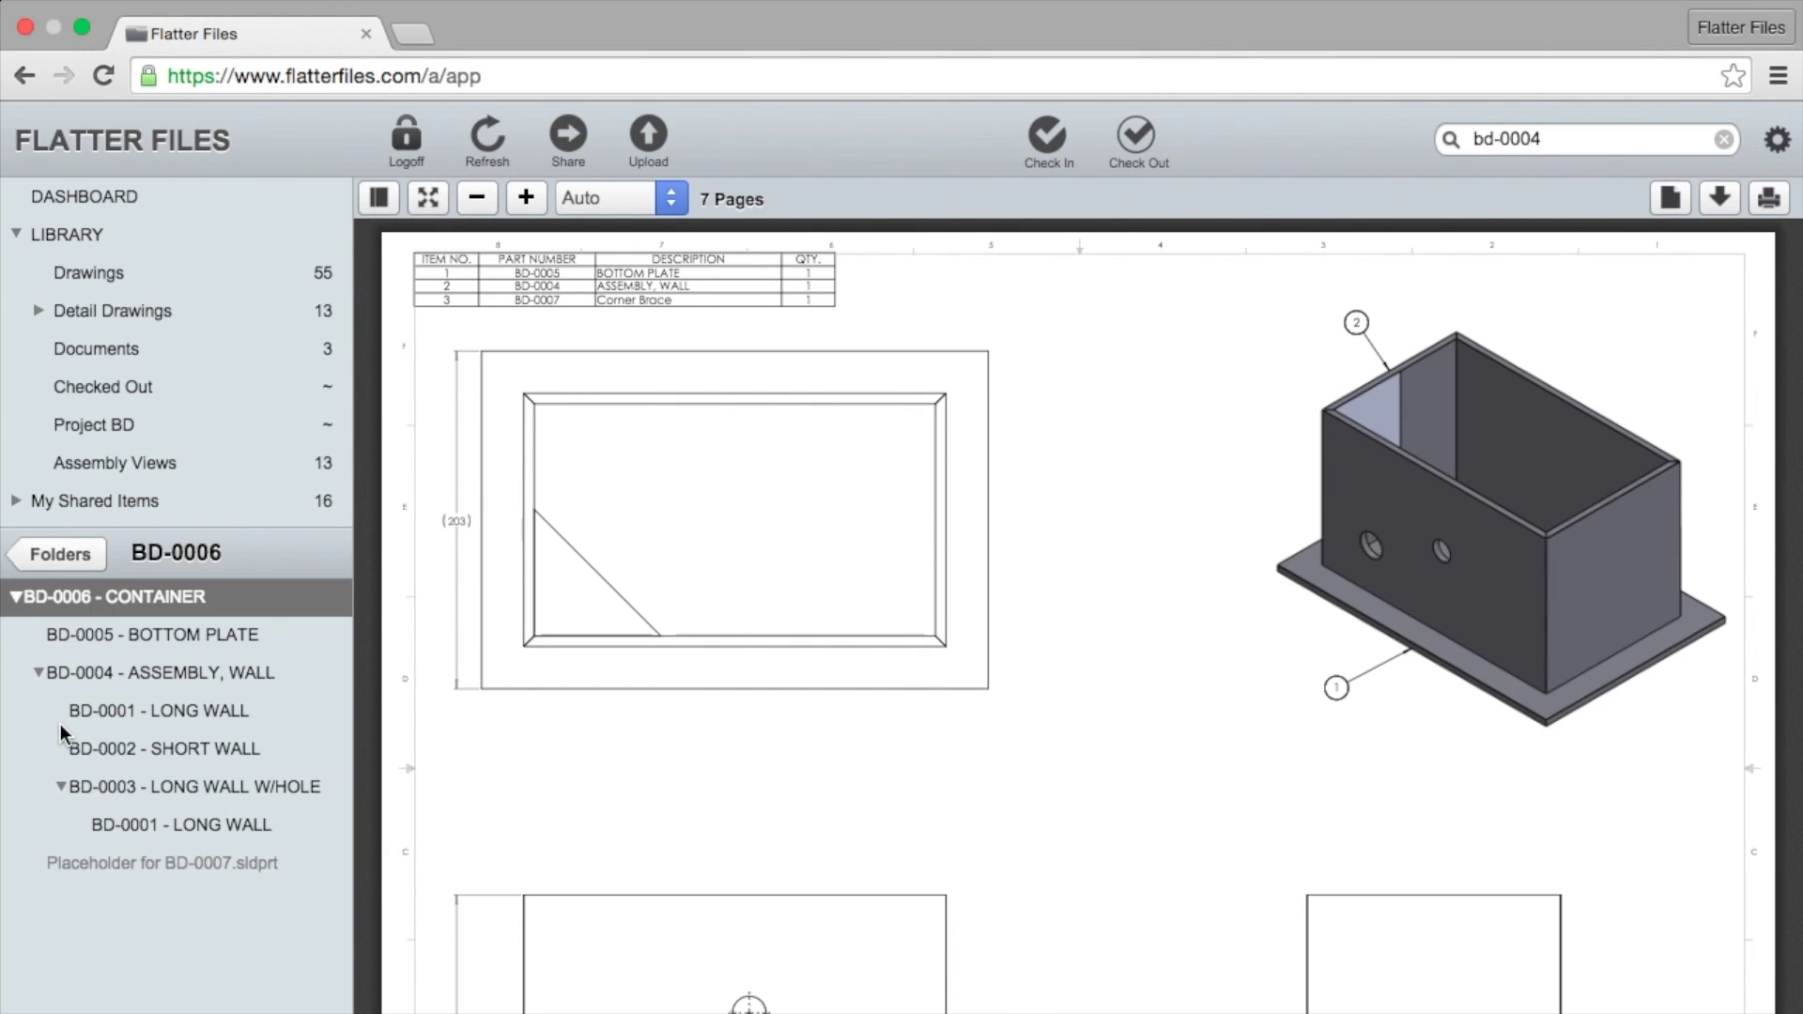
{"action": "left_click", "coordinate": [133, 462]}
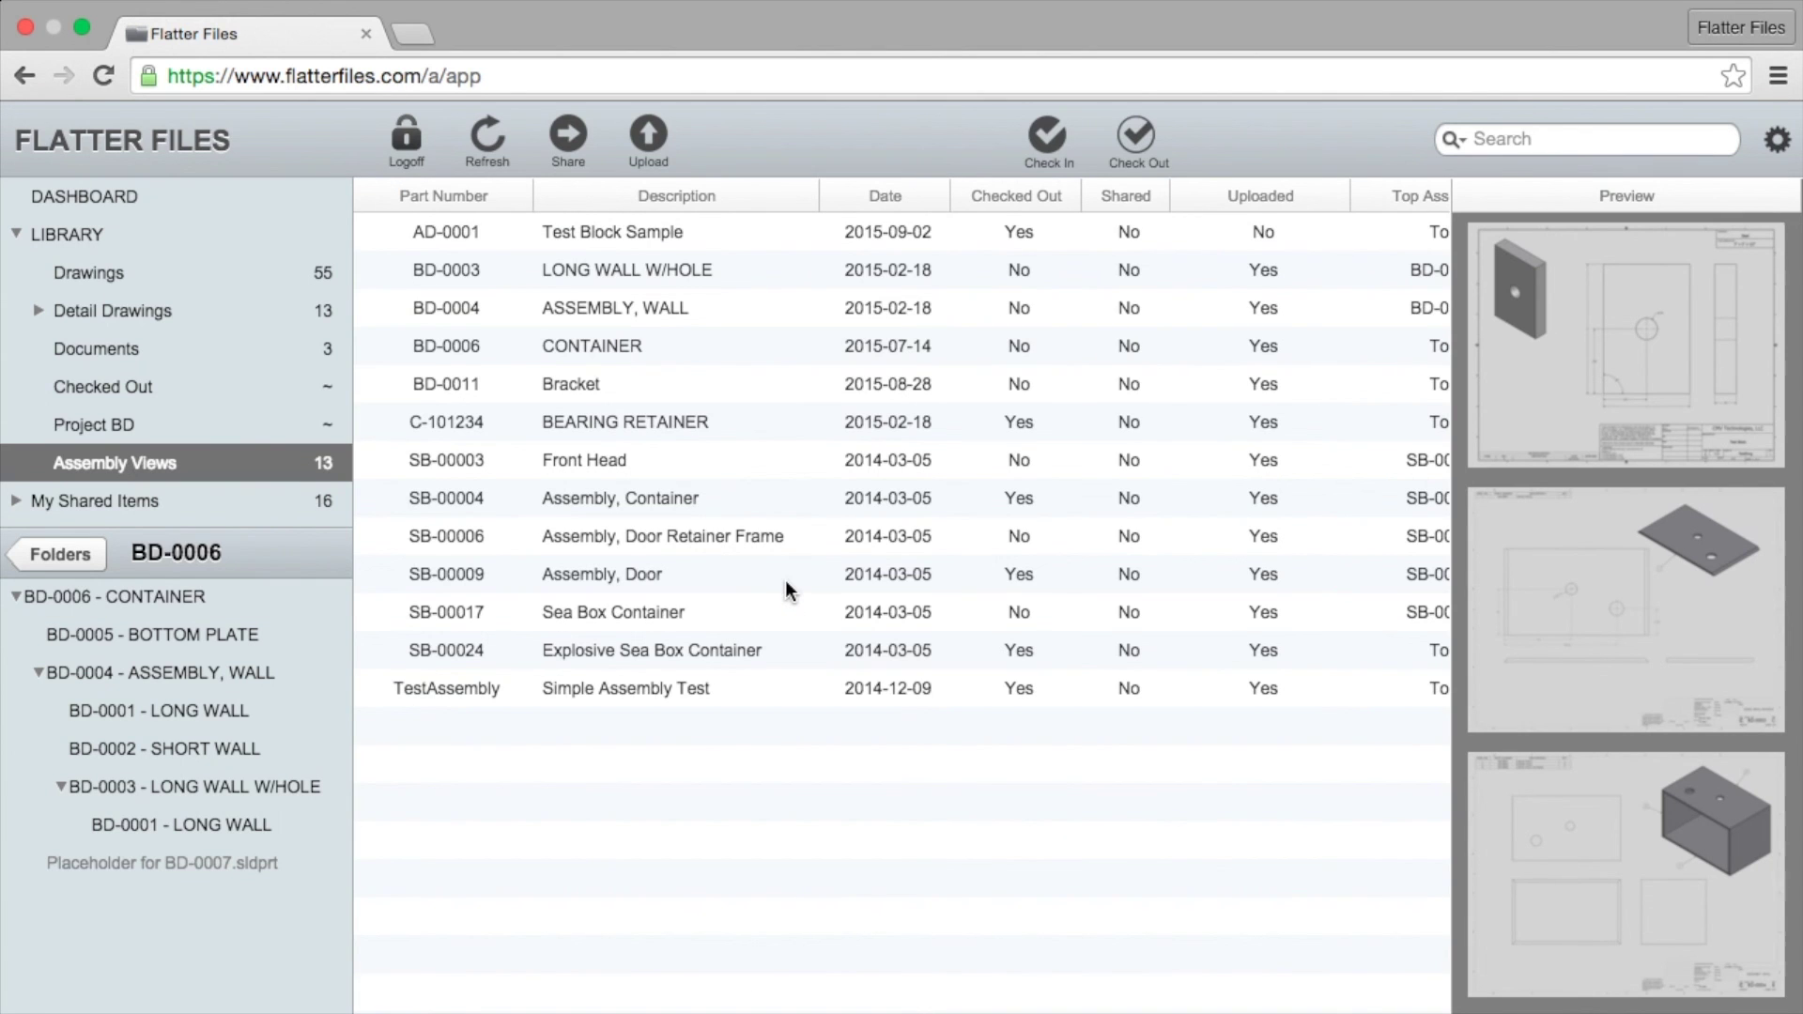